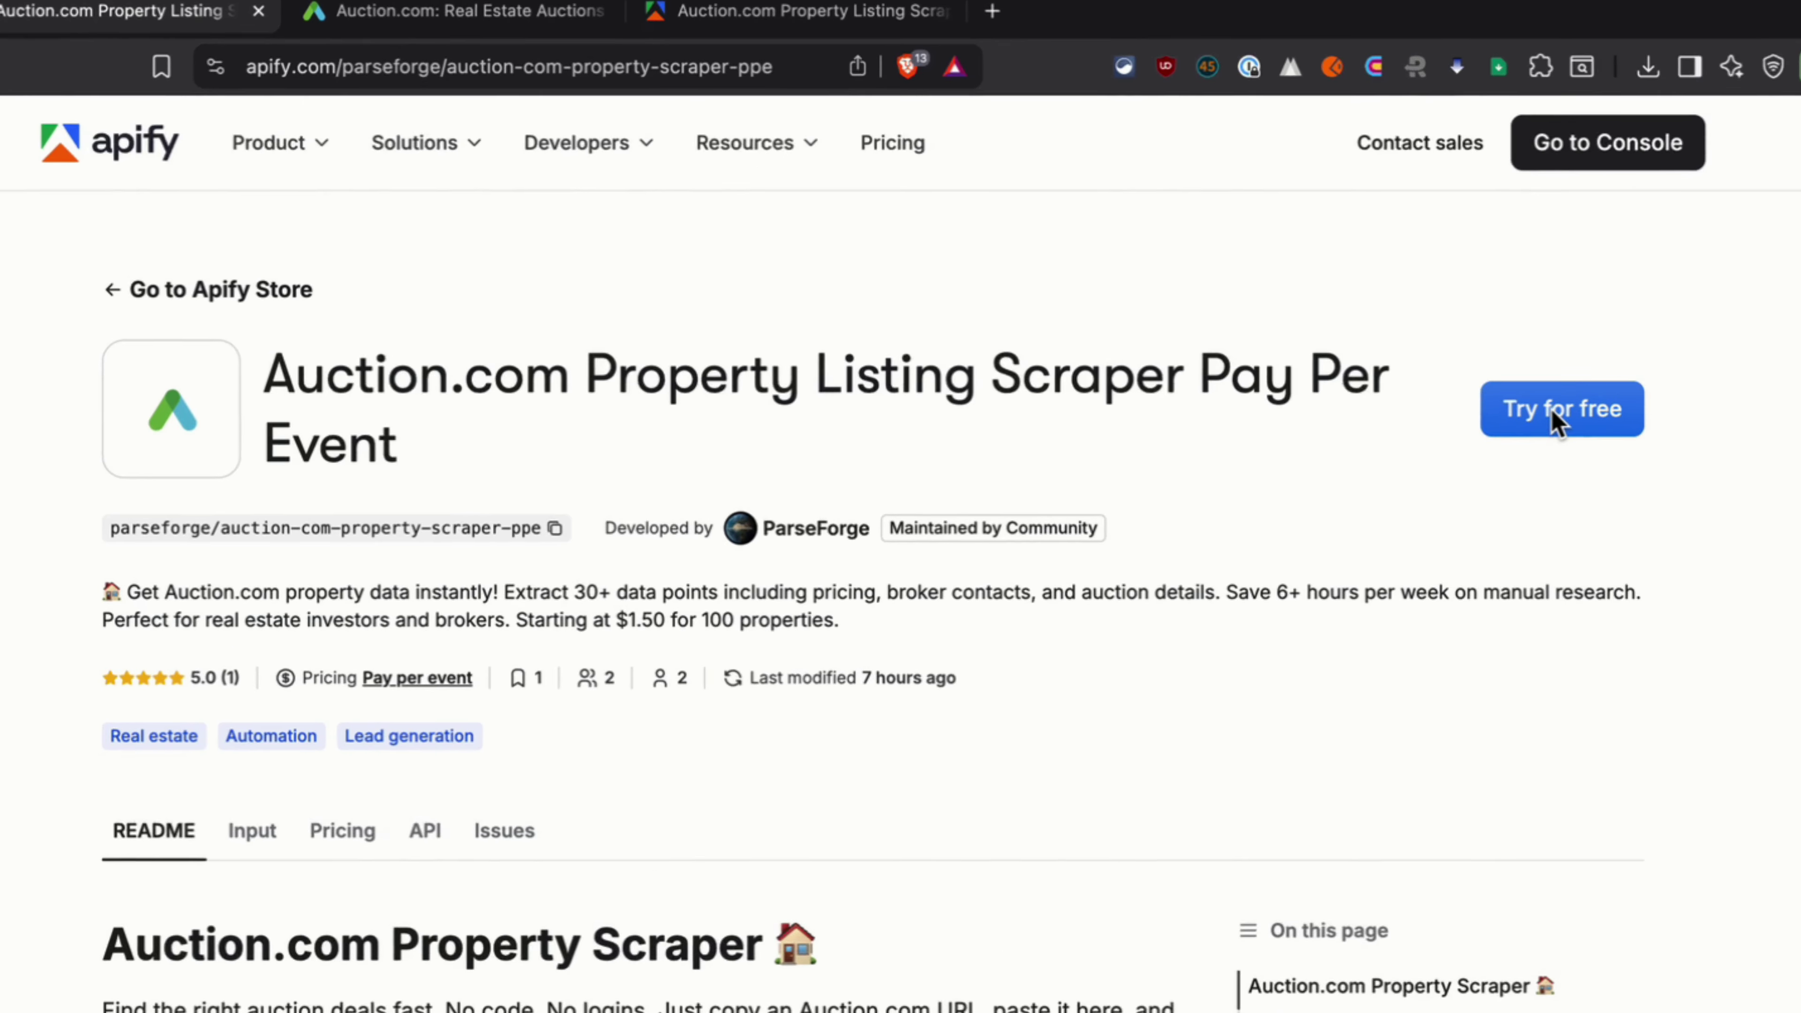
Open the Auction.com Property Listing Scraper's free trial in the console and clear its Auction.com URL field
click(1591, 399)
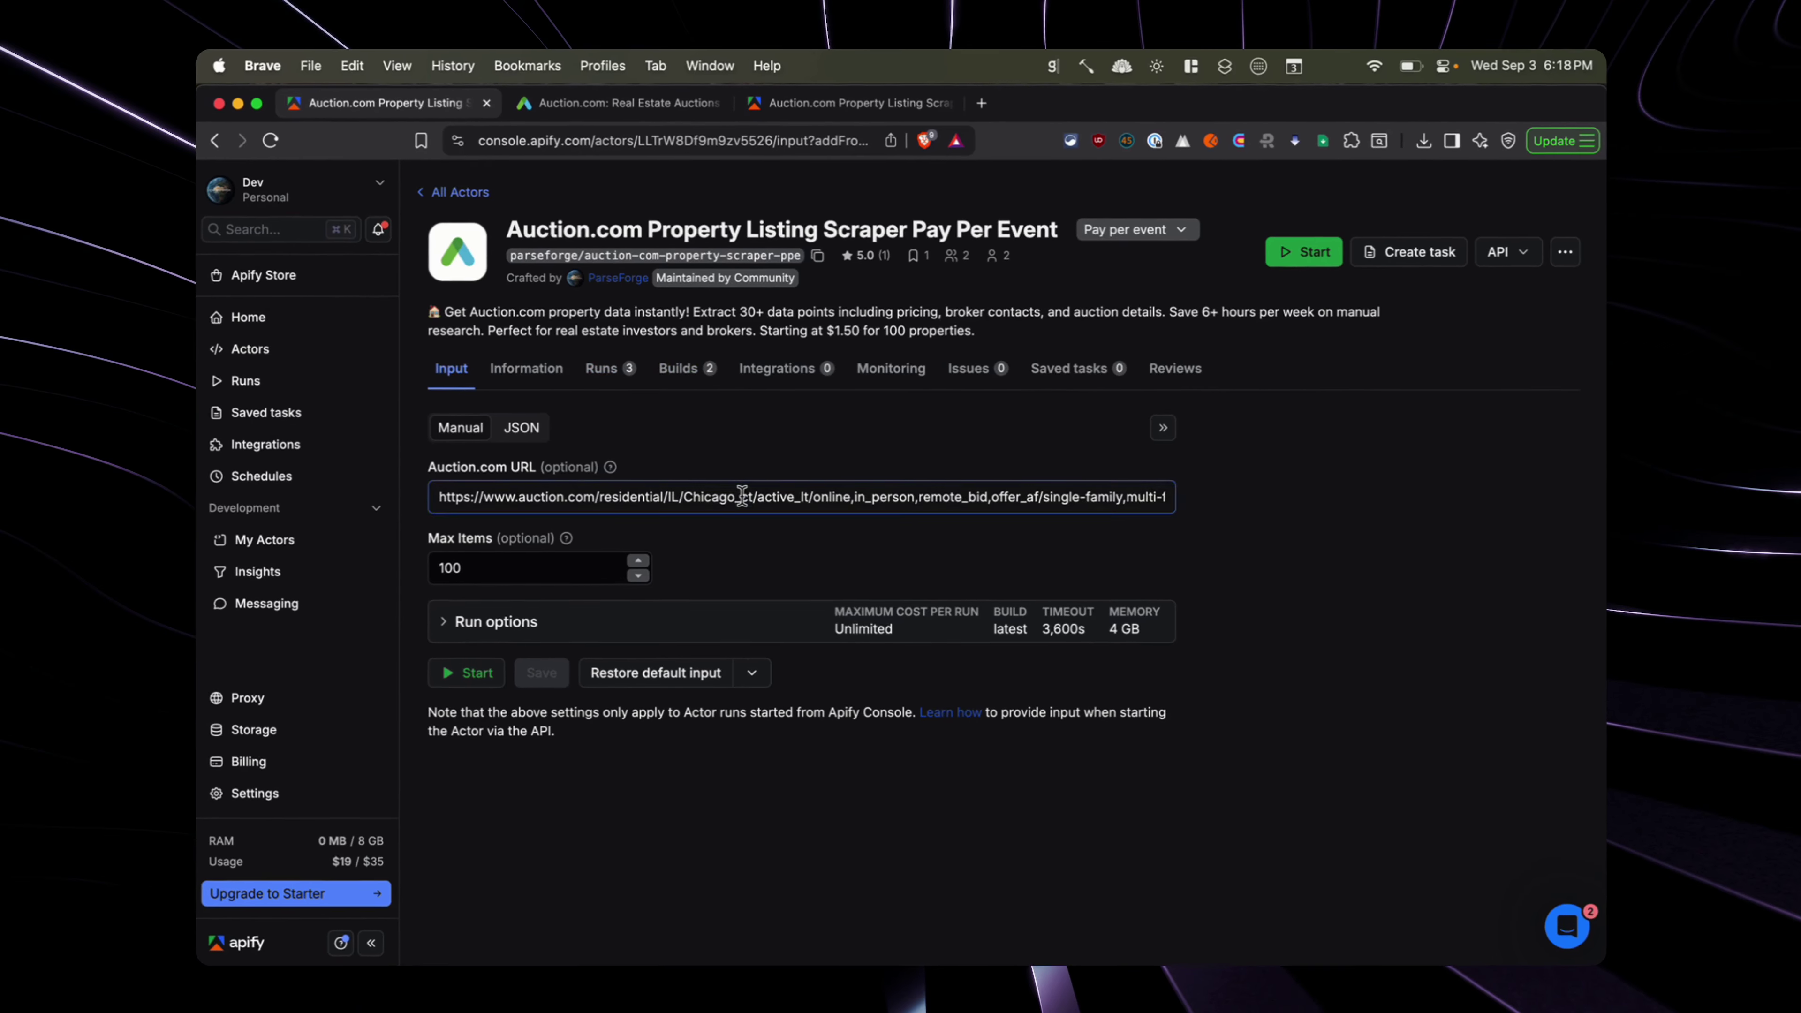
triple_click(742, 495)
key(BackSpace)
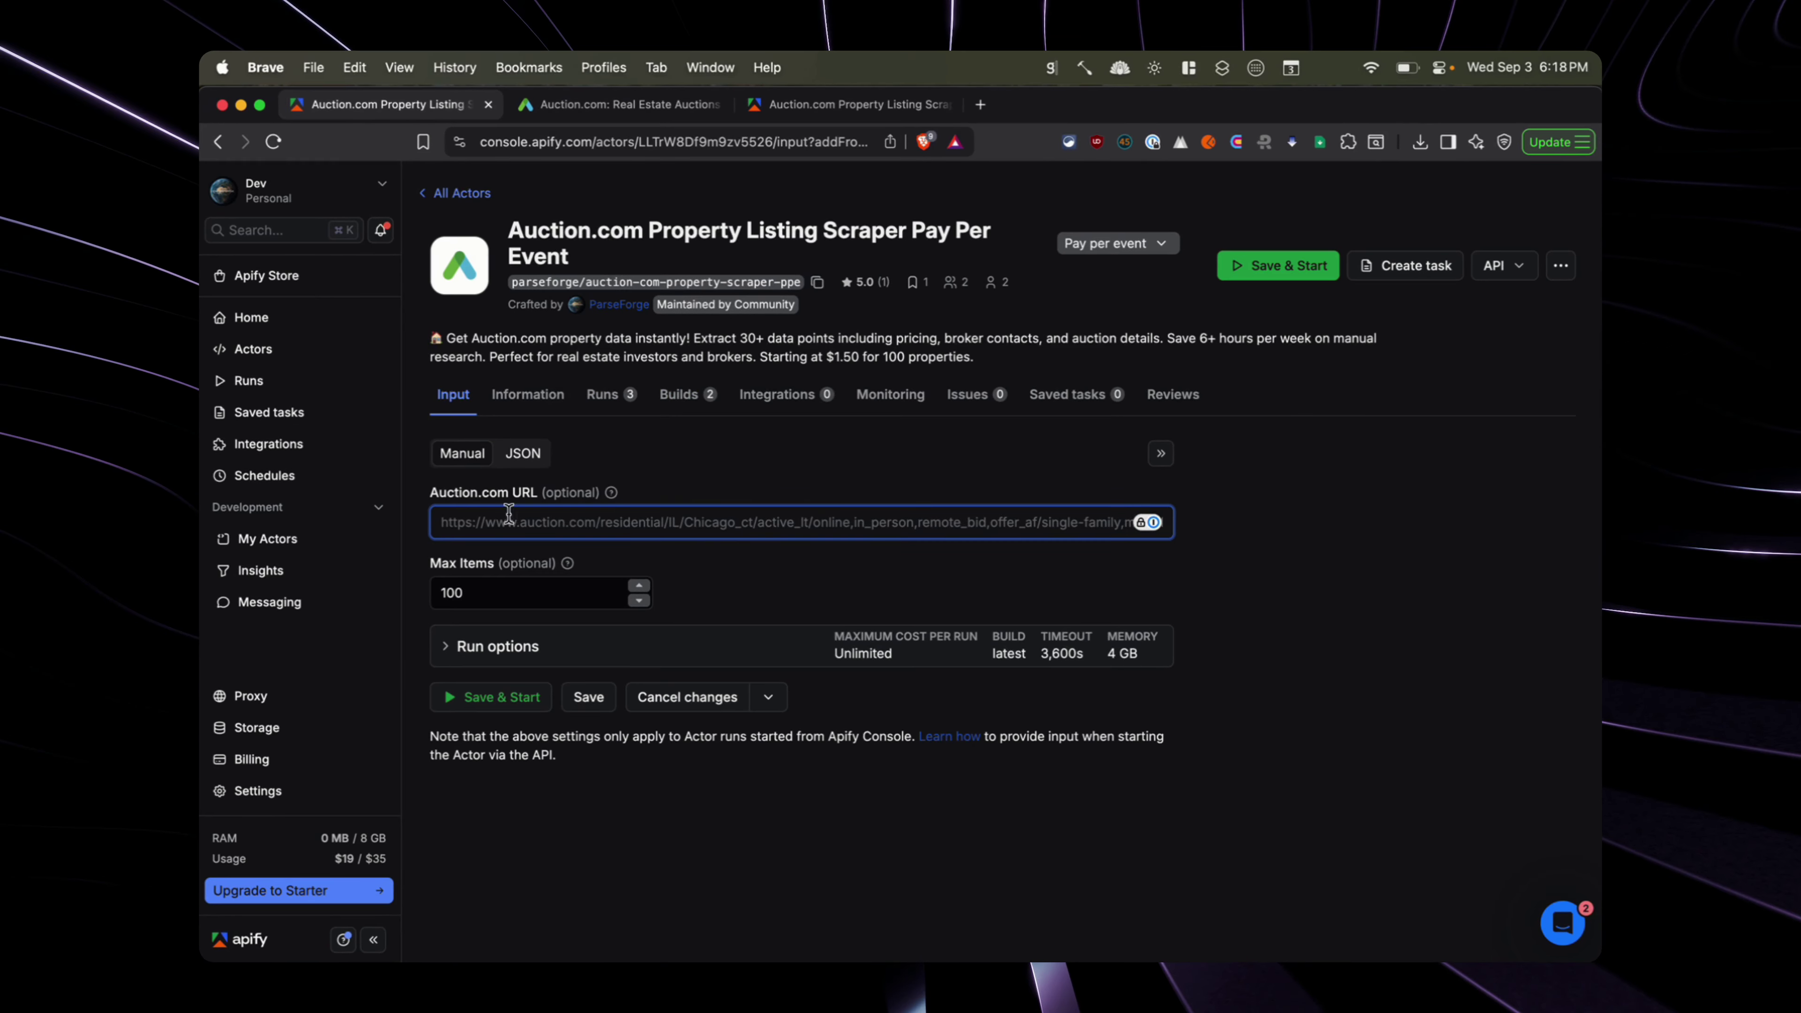
click(449, 593)
Switch to the Auction.com site and run the recent search for properties in Chicago, IL
click(606, 108)
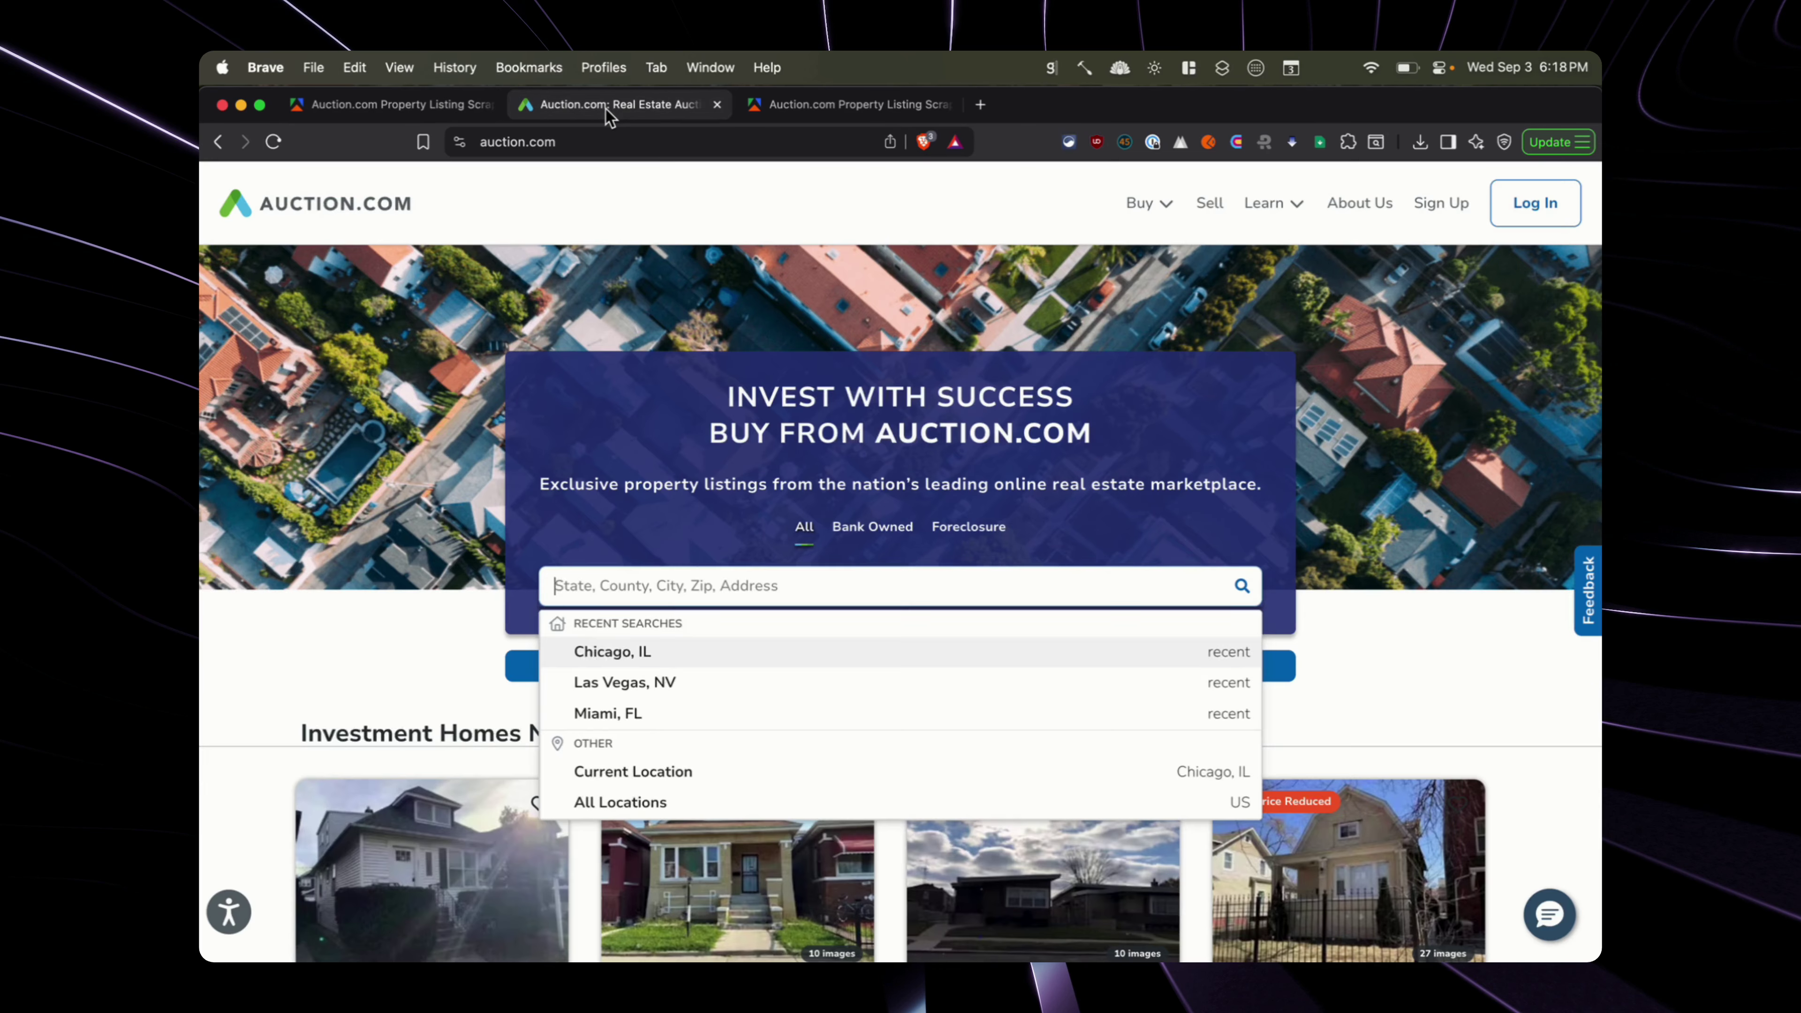
click(682, 650)
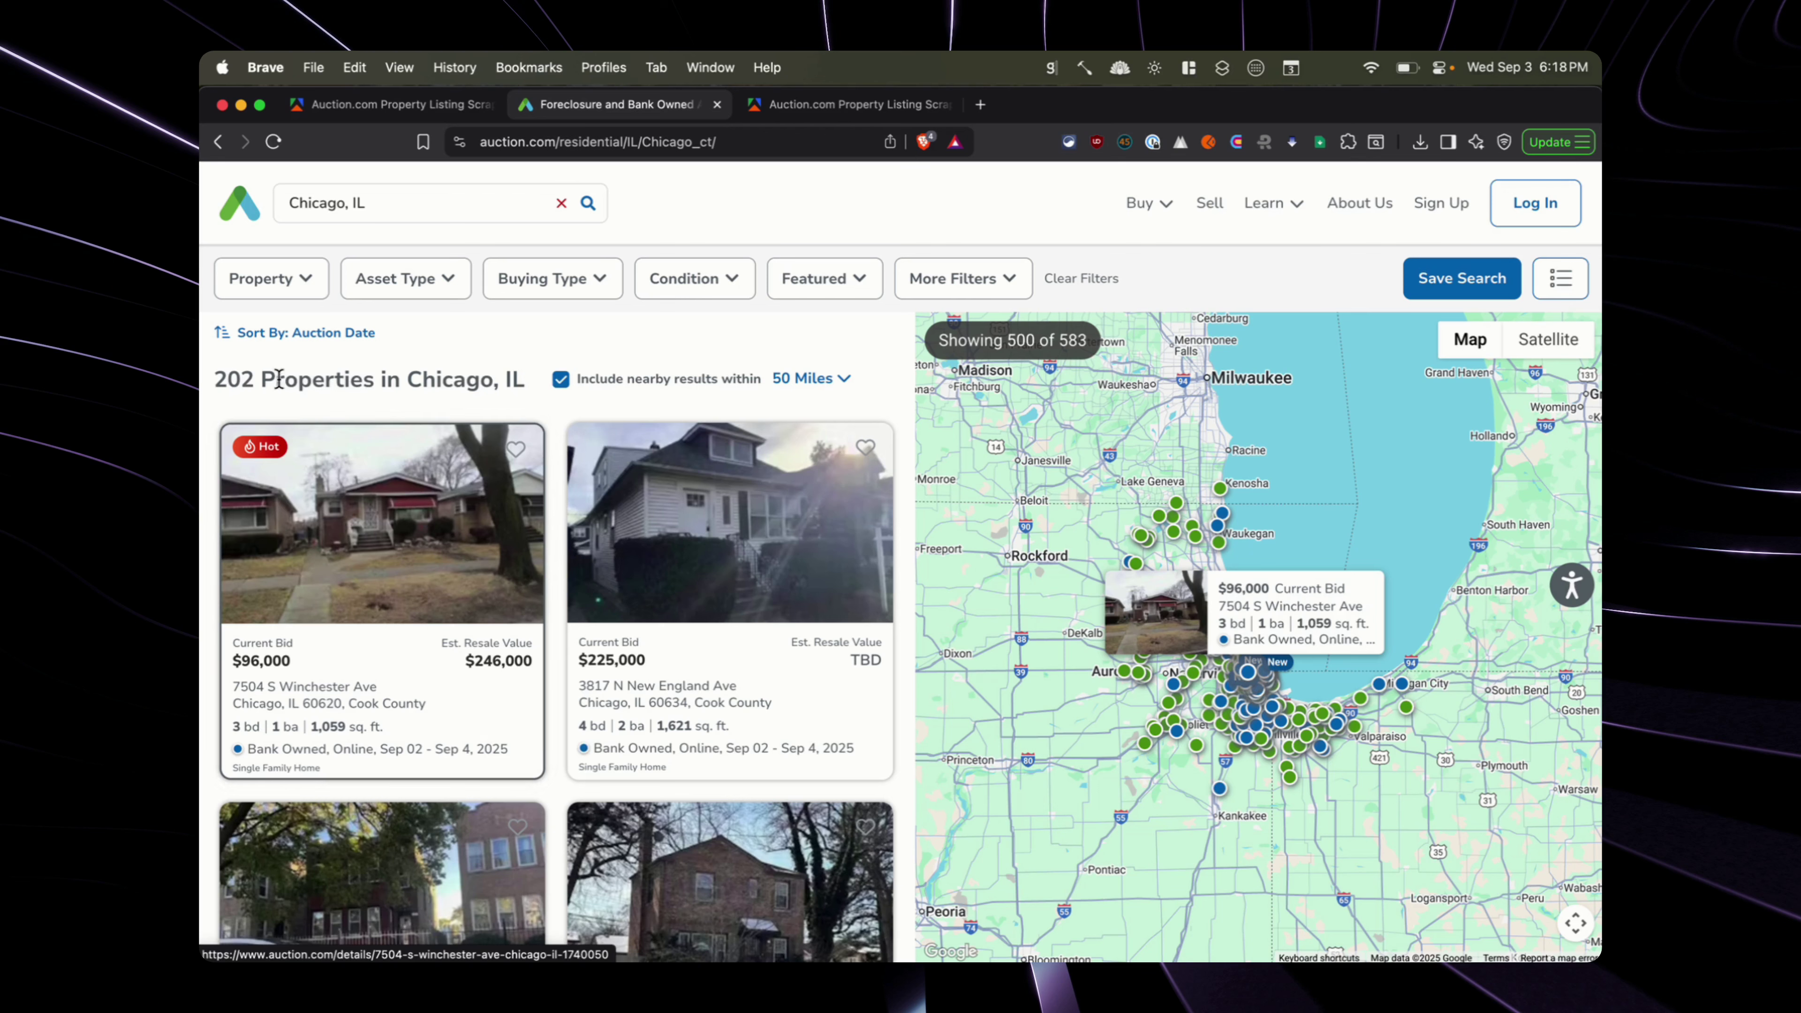
scroll(786, 468, down, 1)
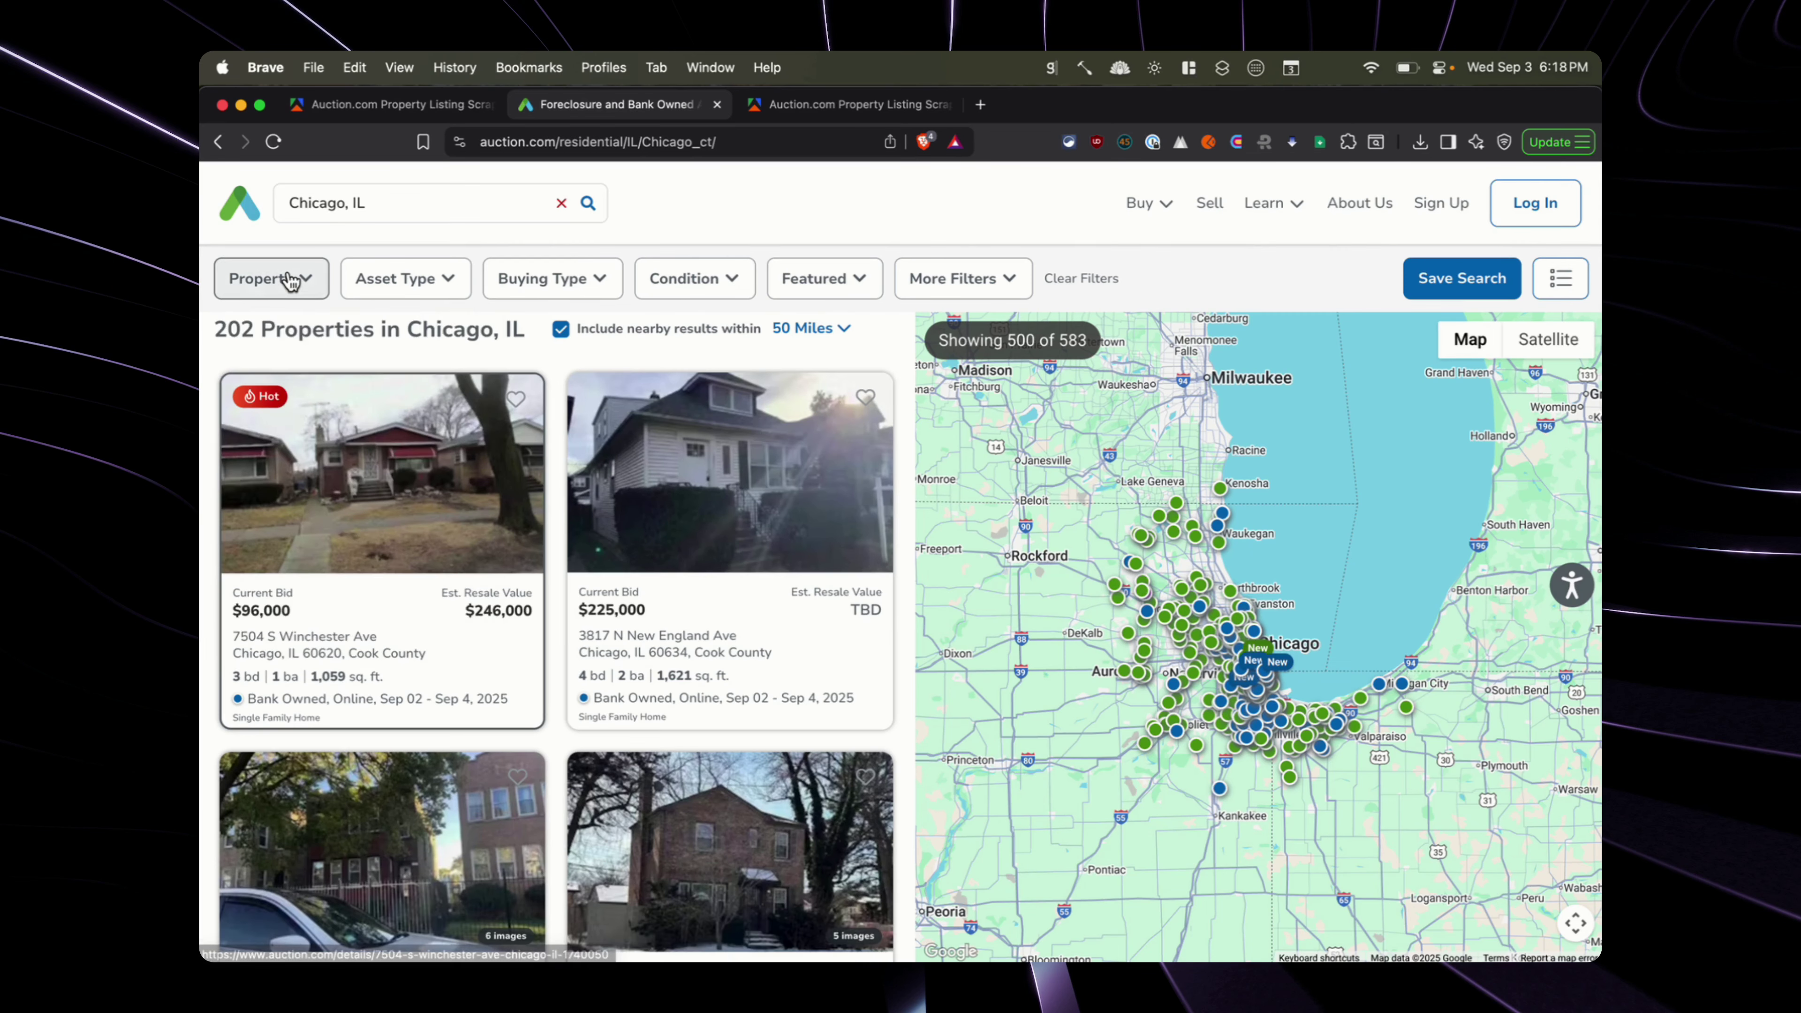
Filter the Chicago listings to properties with at least 3 beds and 2 baths
click(294, 282)
click(289, 398)
click(291, 547)
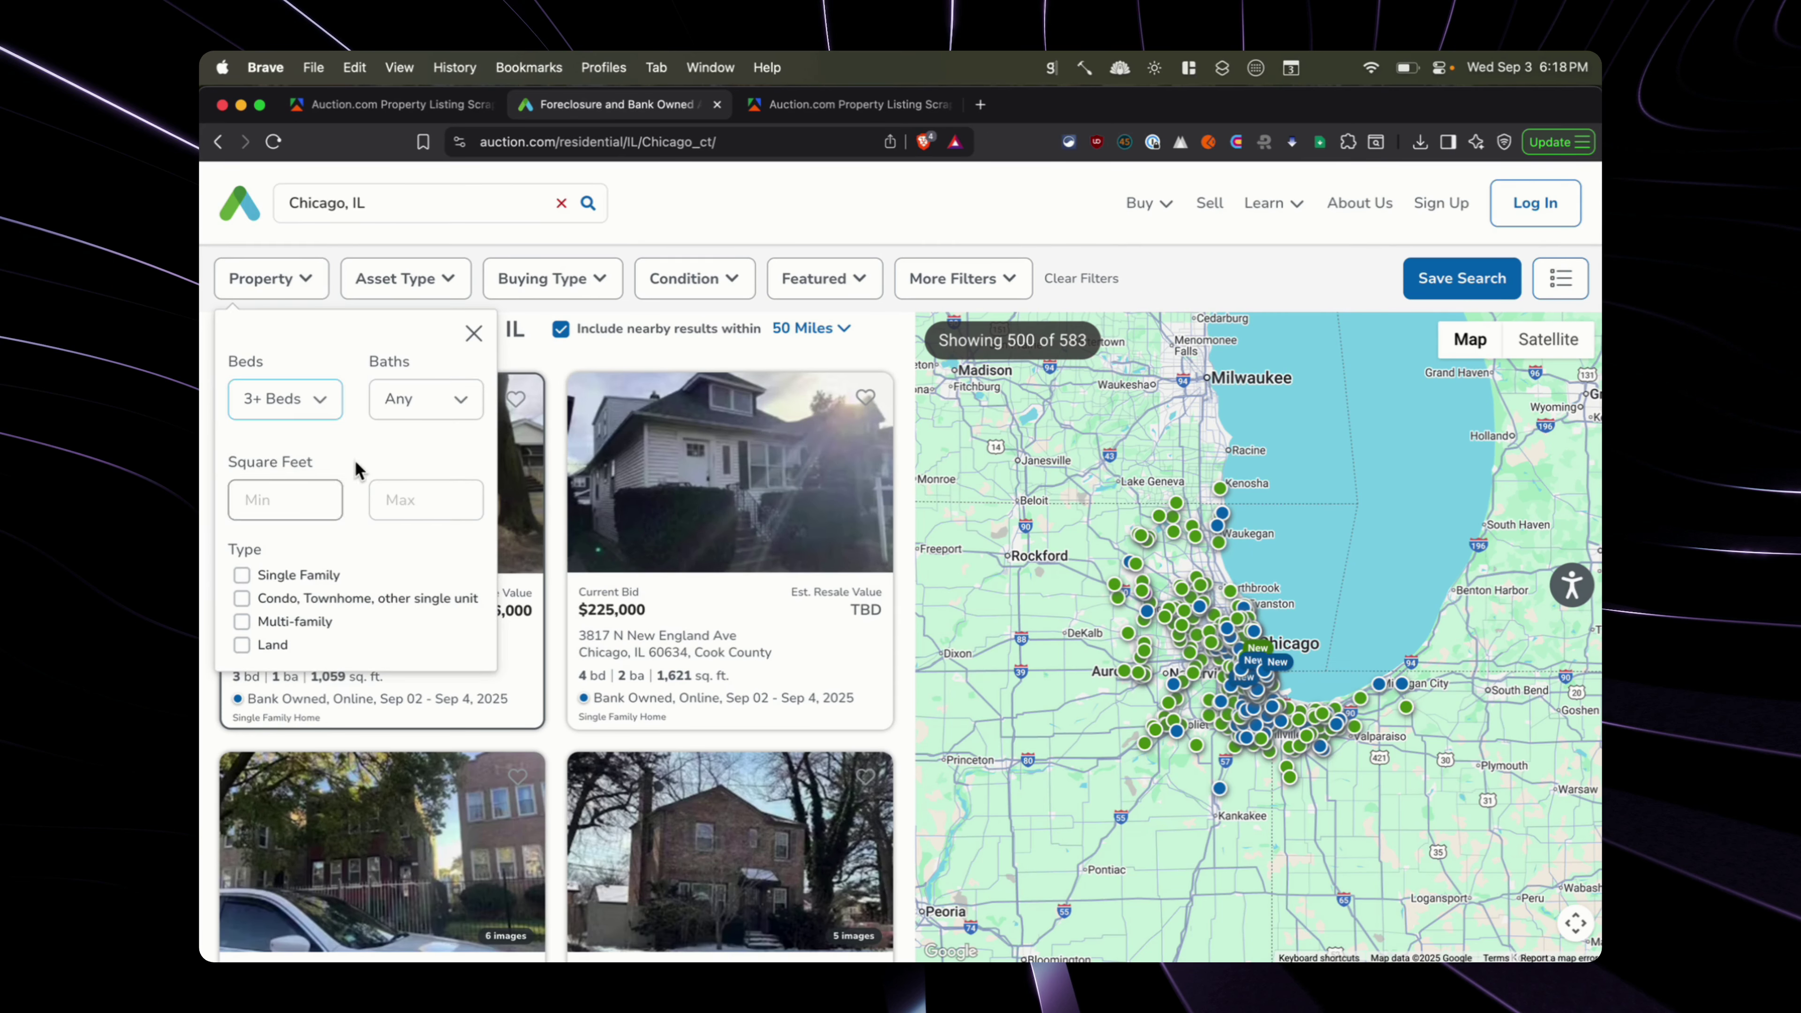
click(418, 400)
click(421, 511)
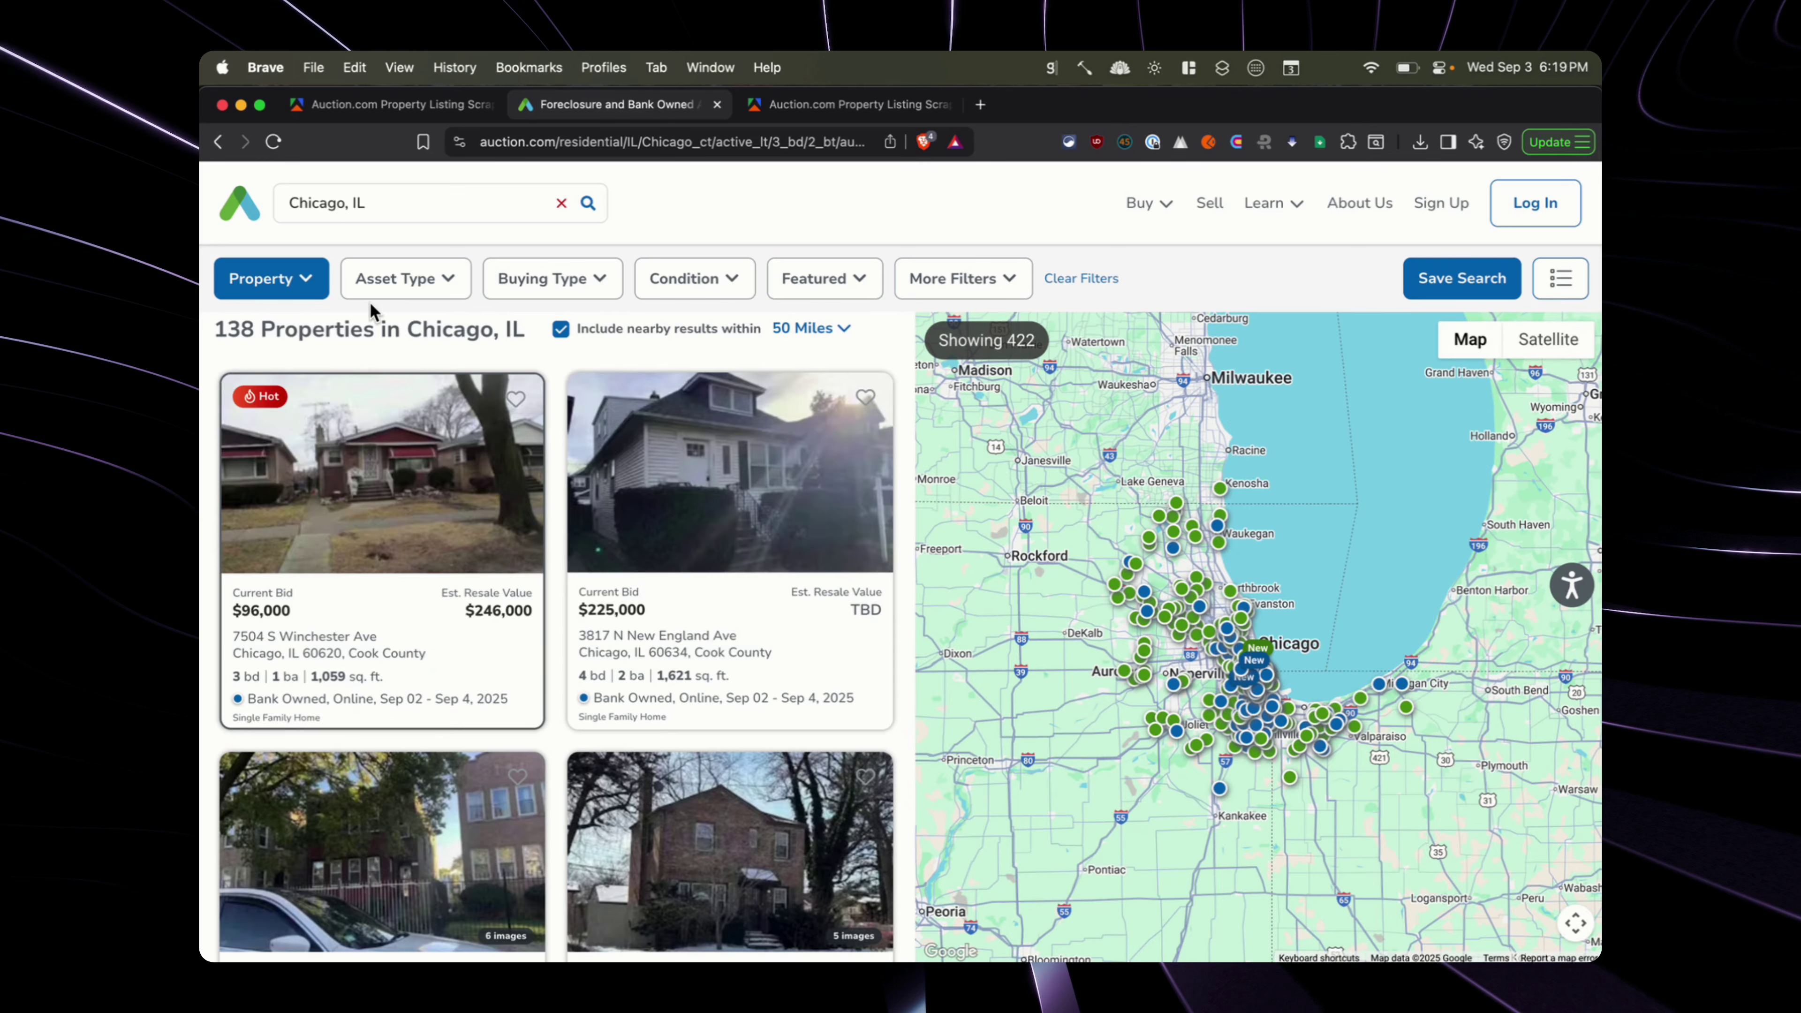
Copy the filtered search's address into the scraper's Auction.com URL field, then save the input and start the run
click(687, 139)
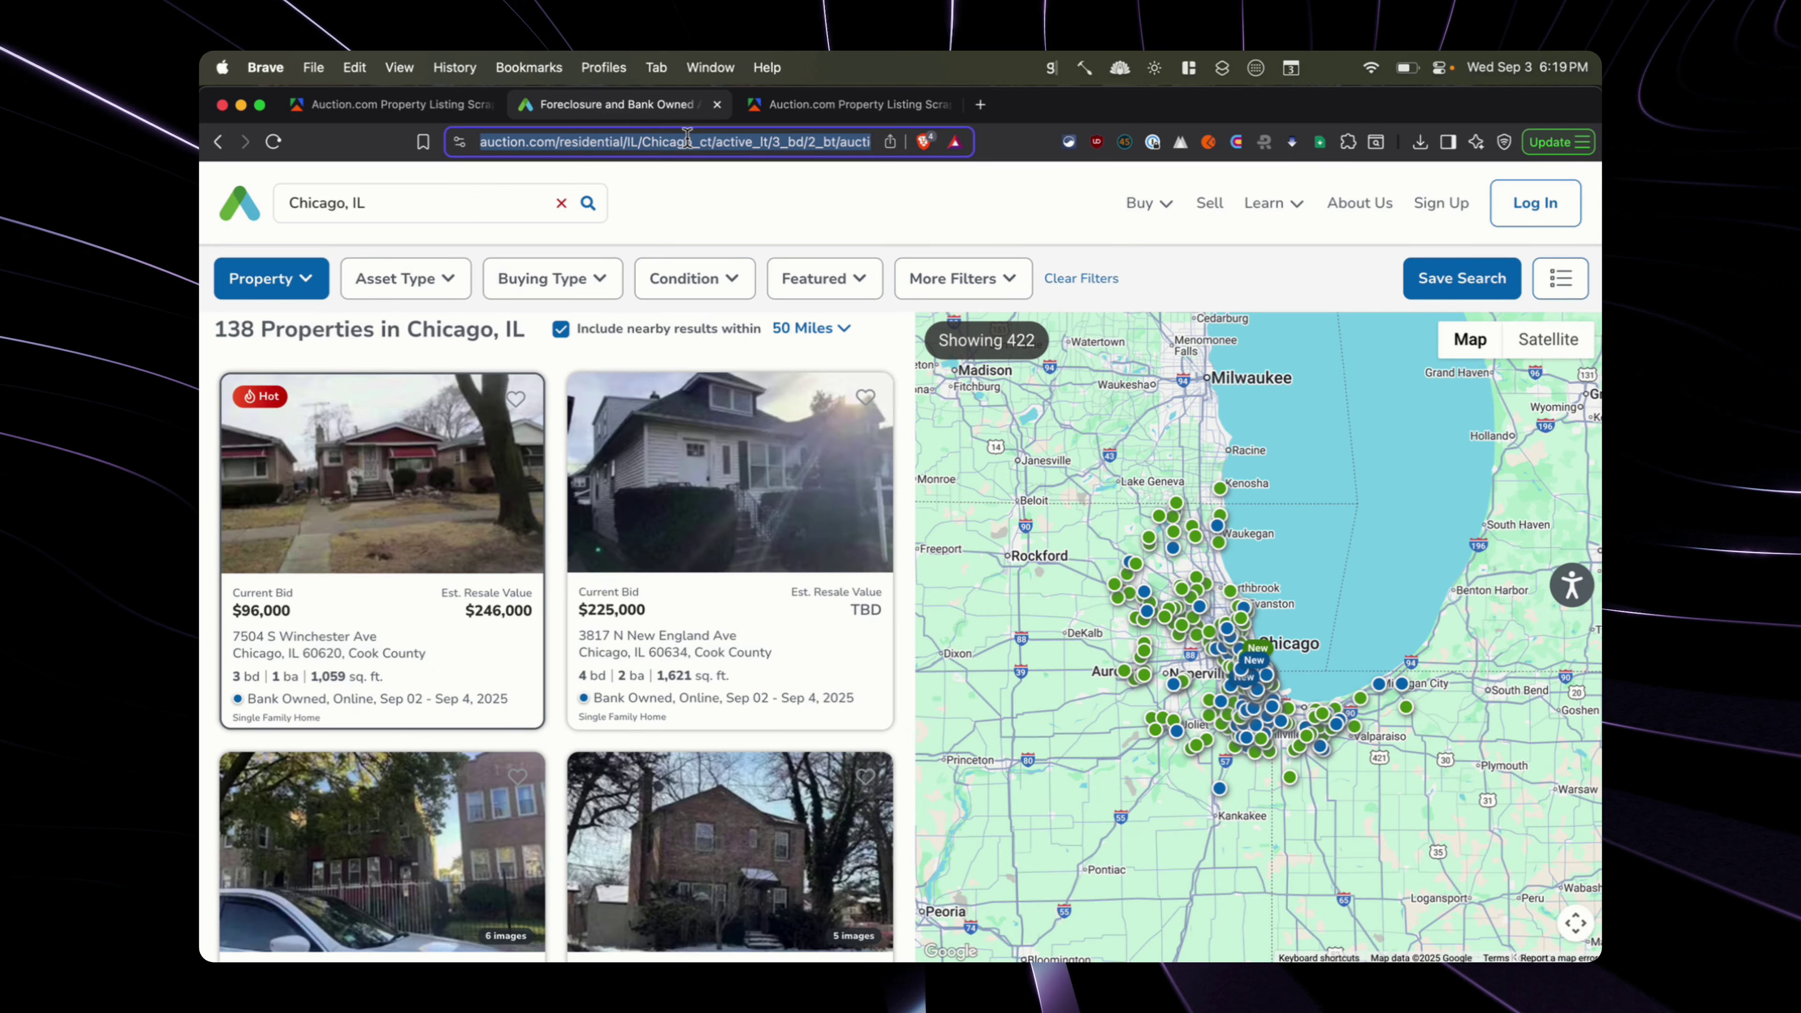
click(349, 108)
text(https://www.auction.com/residential/IL/Chicago_ct/active_lt/3_bd/2_bt/auction_date_order,resi_sort_v2_st/y_nbs)
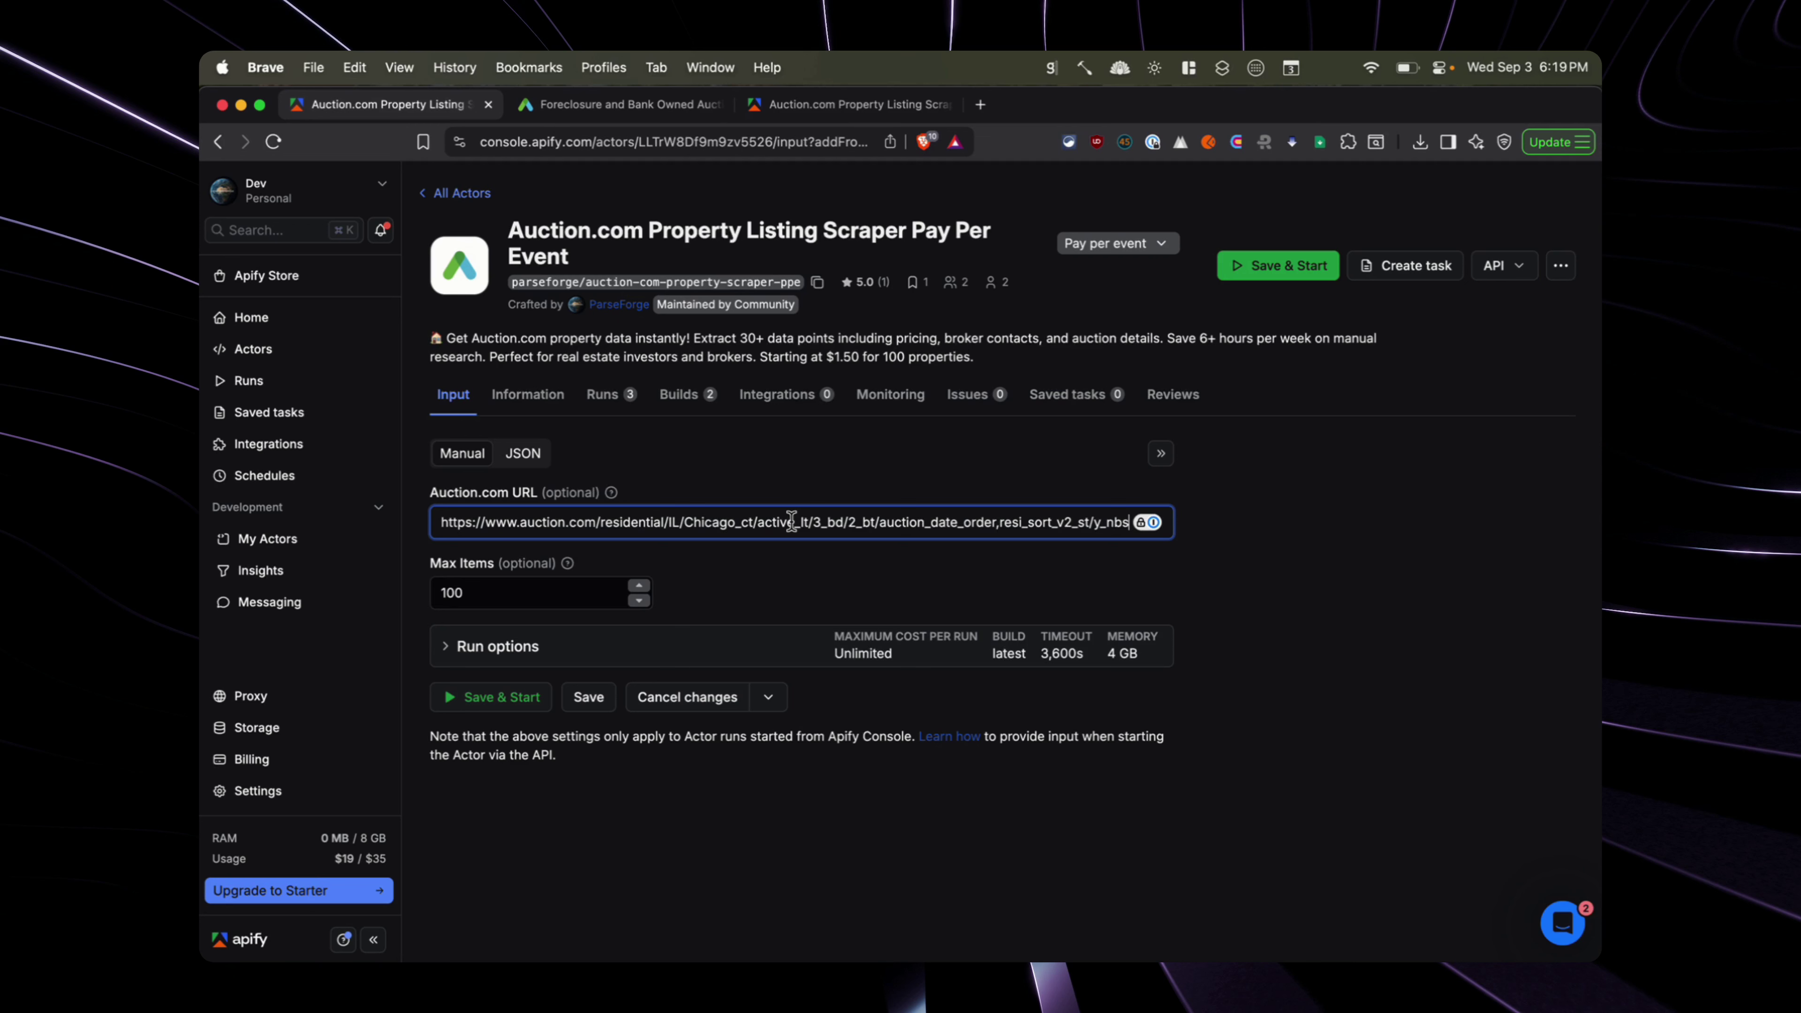
click(476, 706)
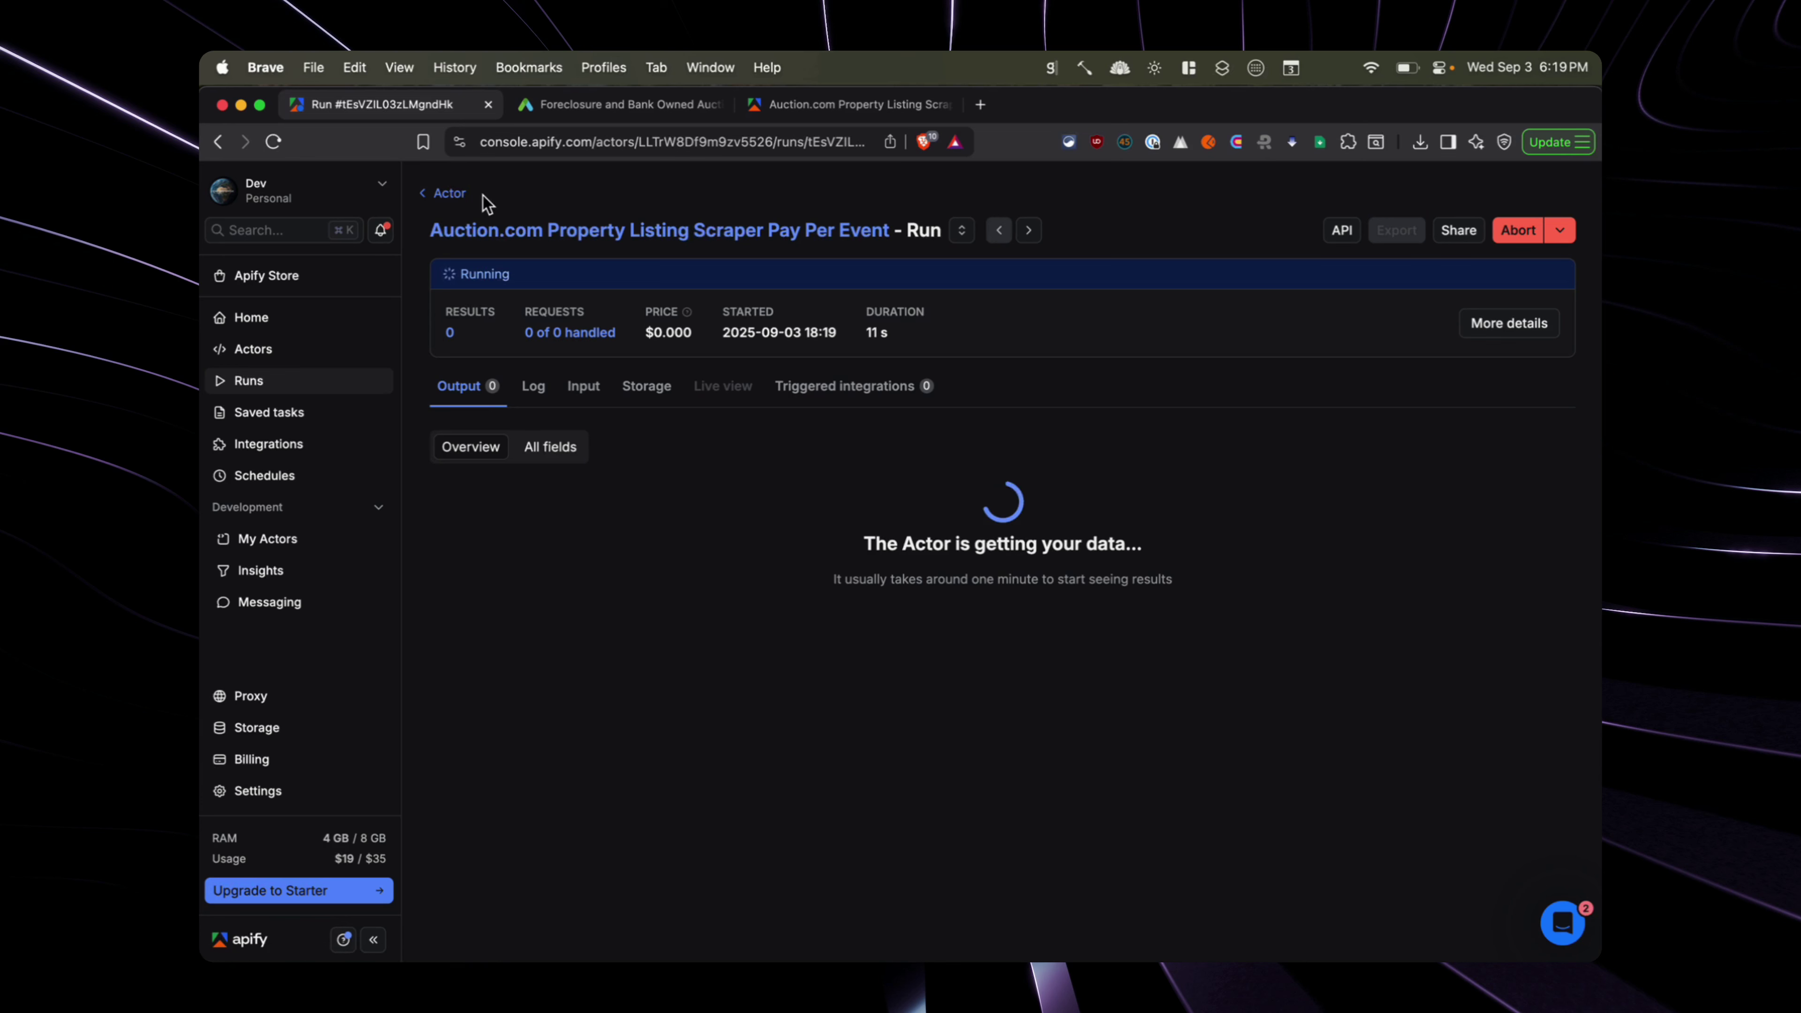
Return to the scraper and create a schedule that runs it every day, keeping the default name and the UTC timezone
click(449, 193)
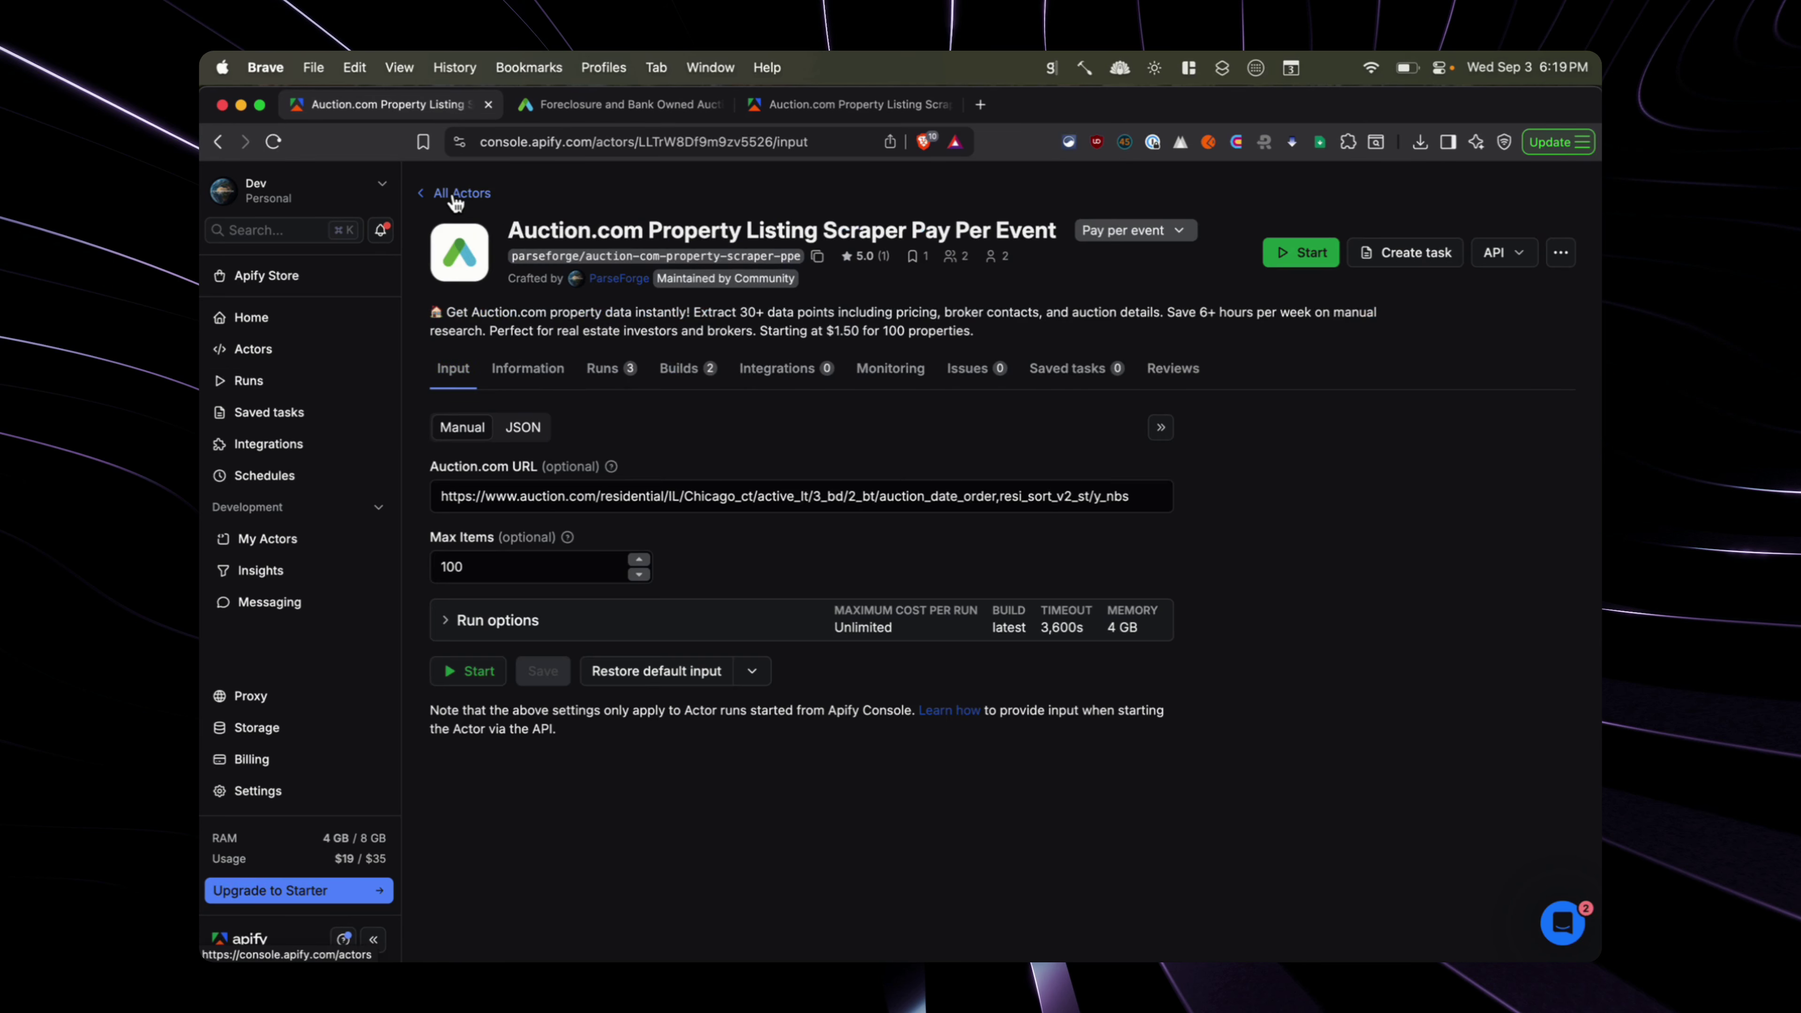
click(1561, 252)
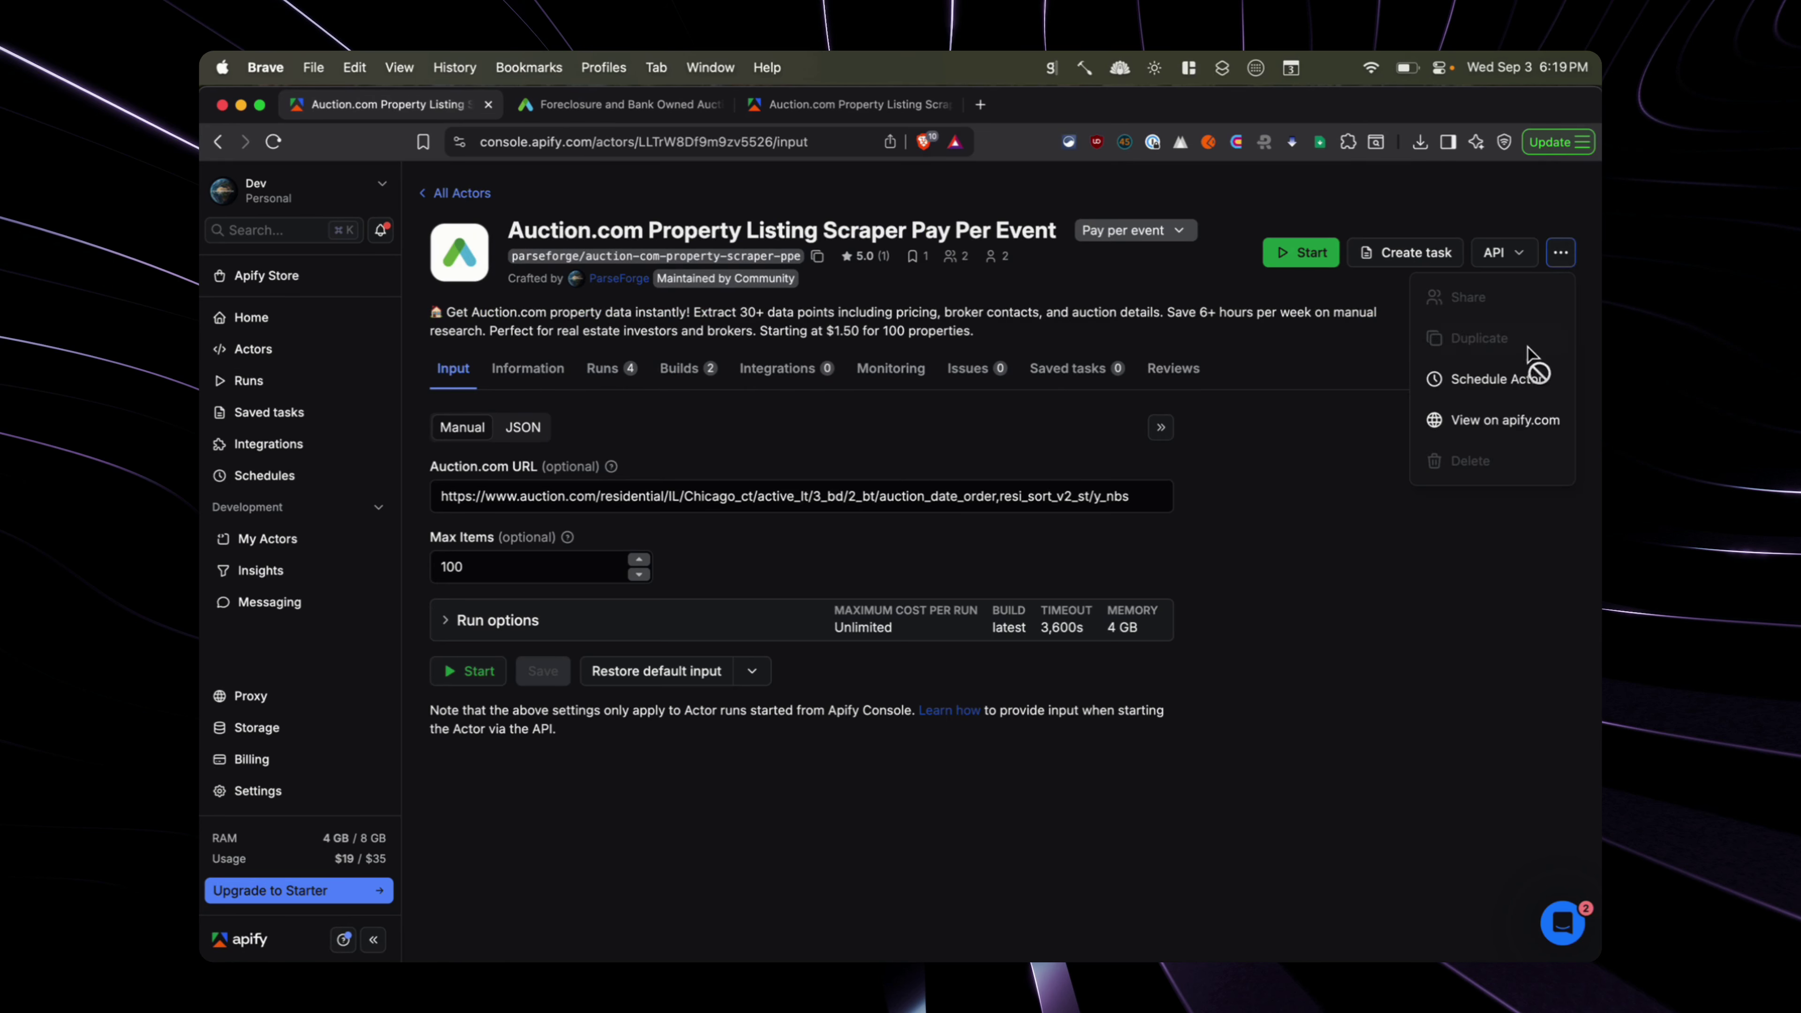
click(1512, 381)
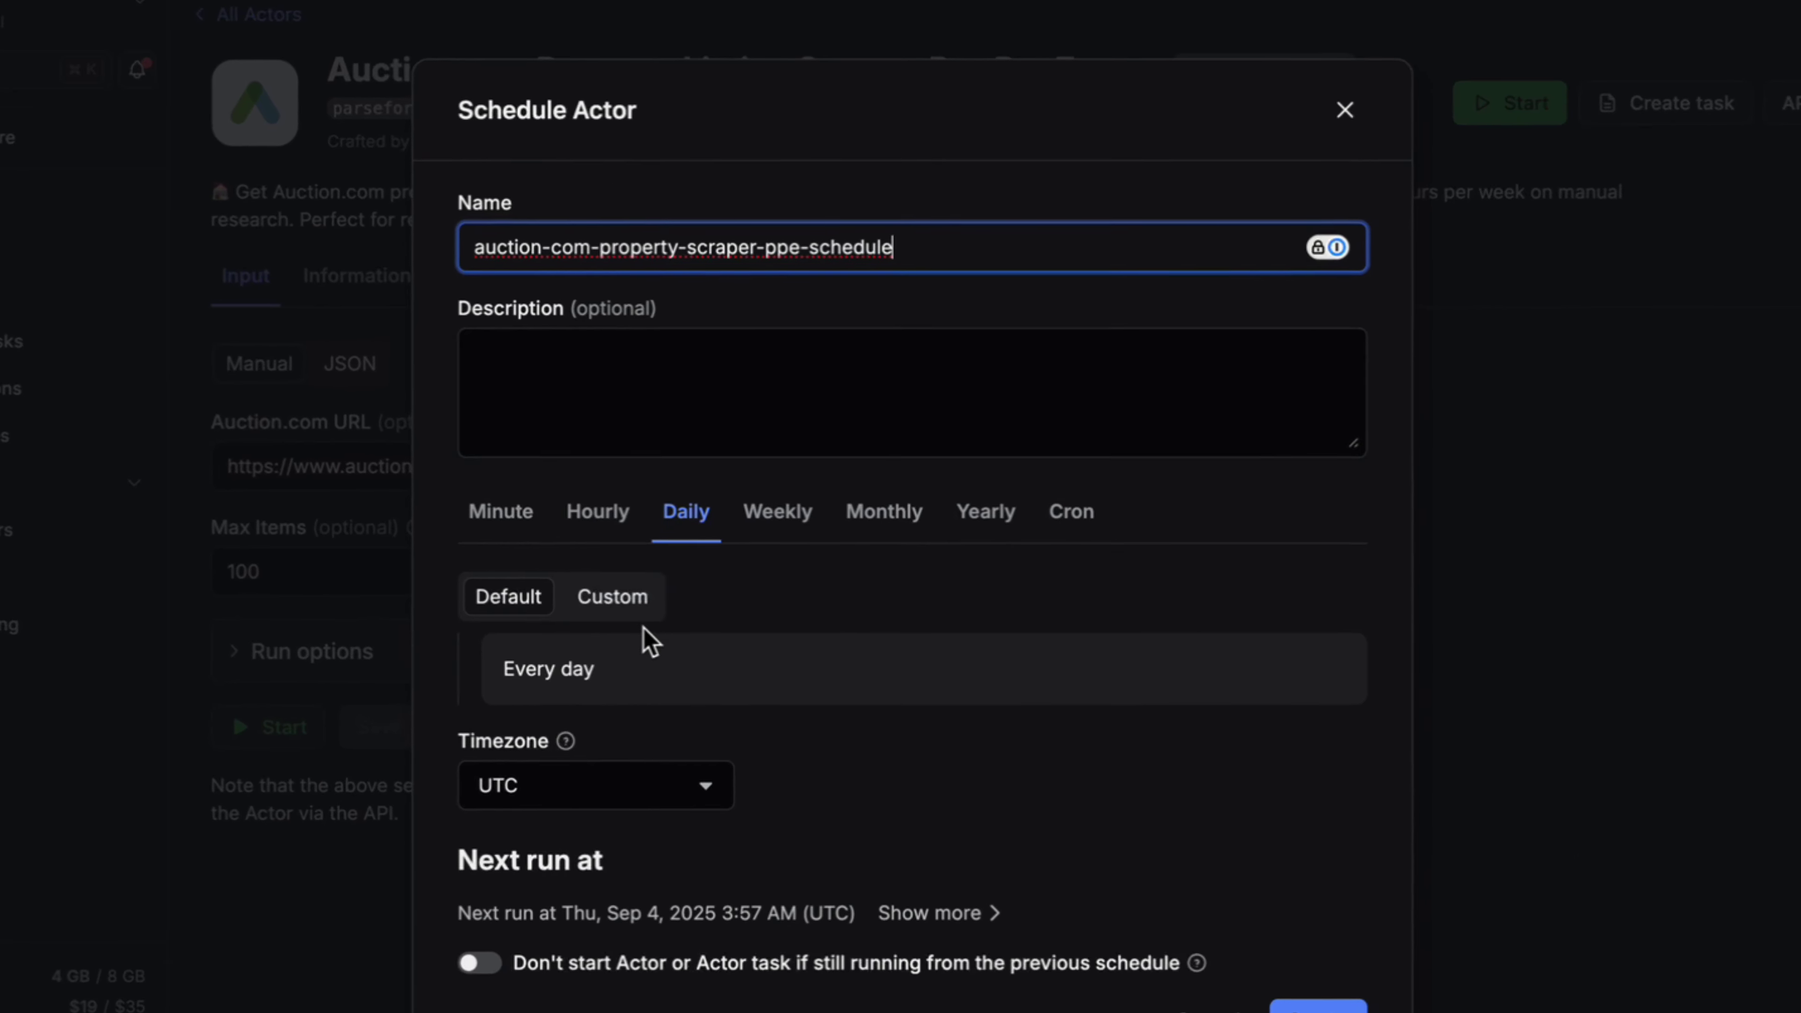
click(683, 518)
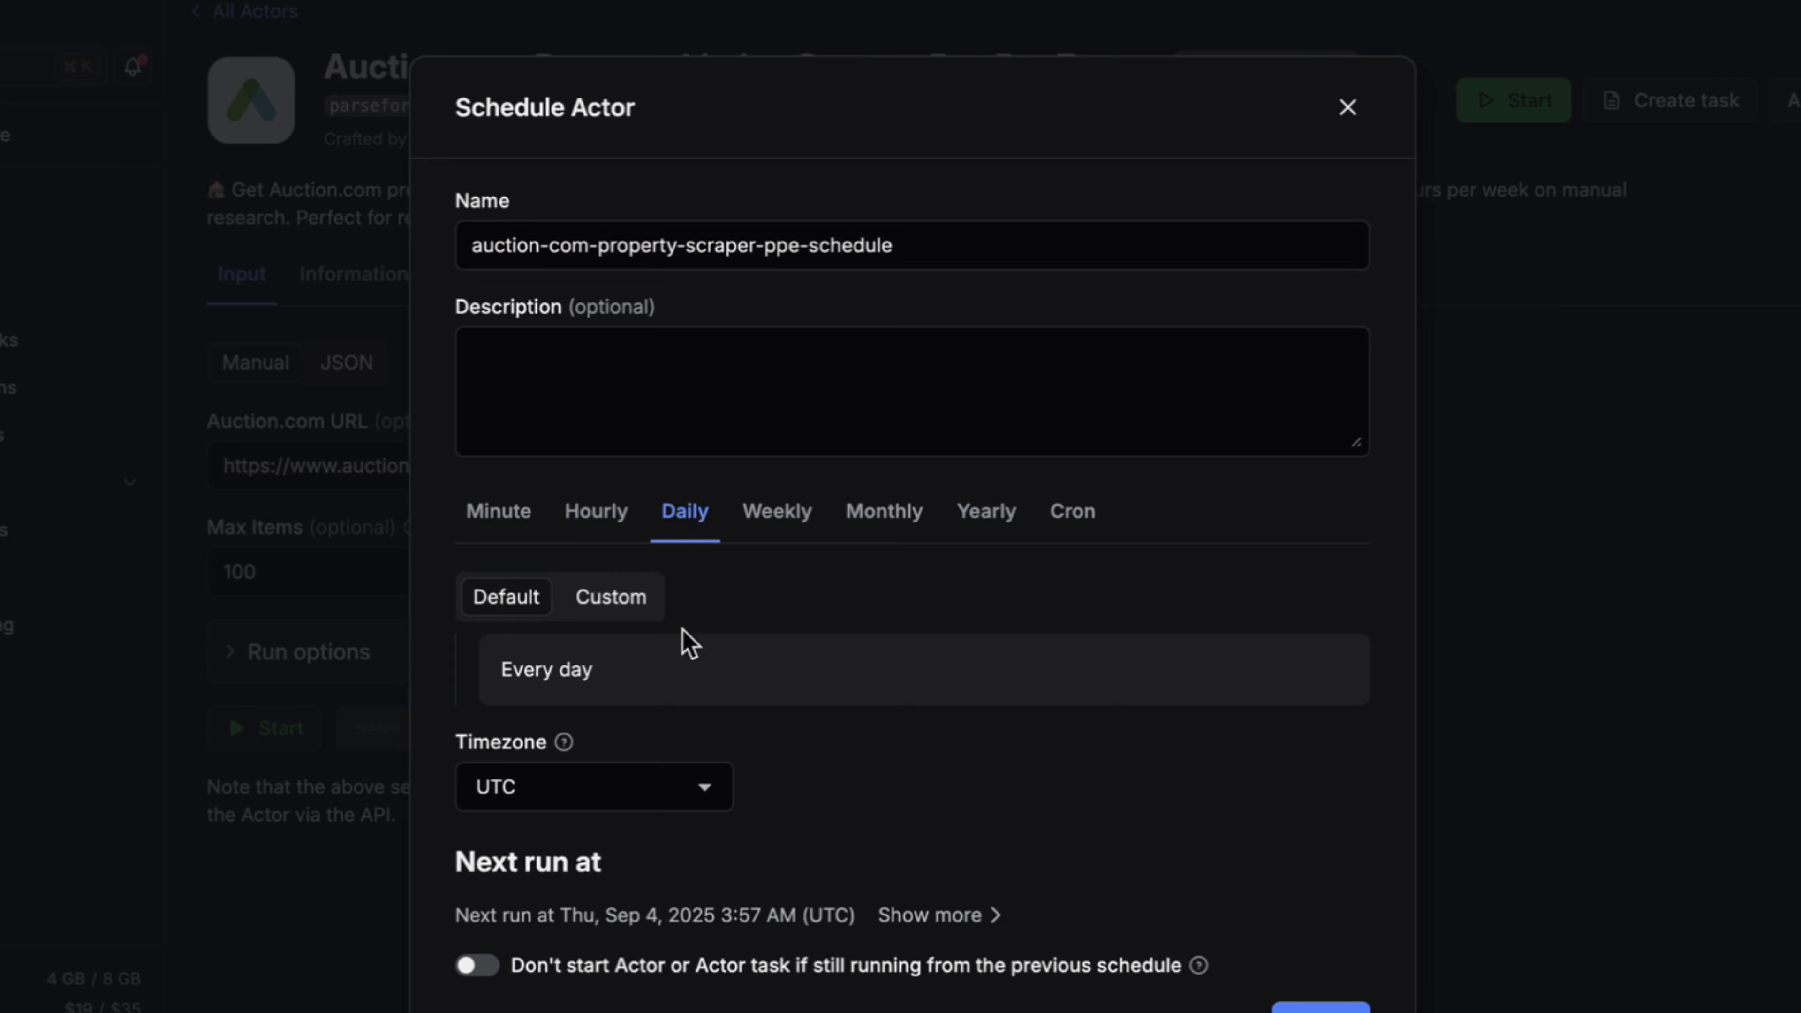
click(643, 803)
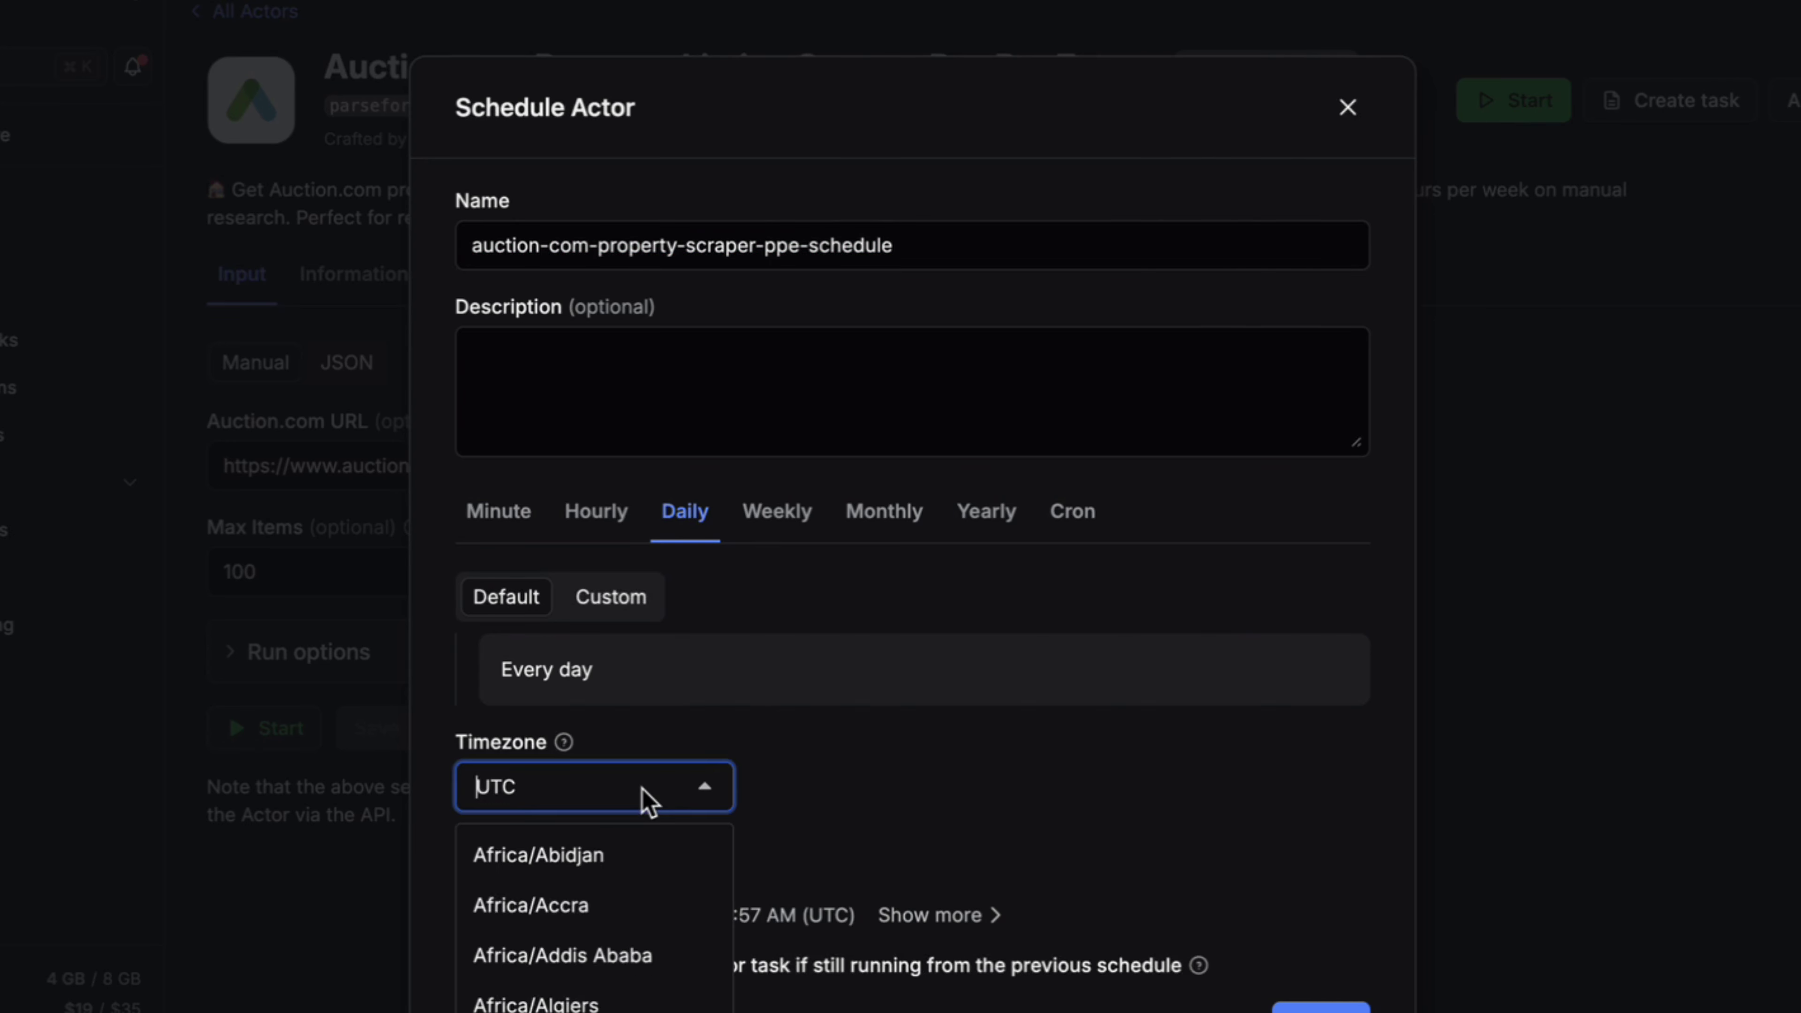
click(843, 809)
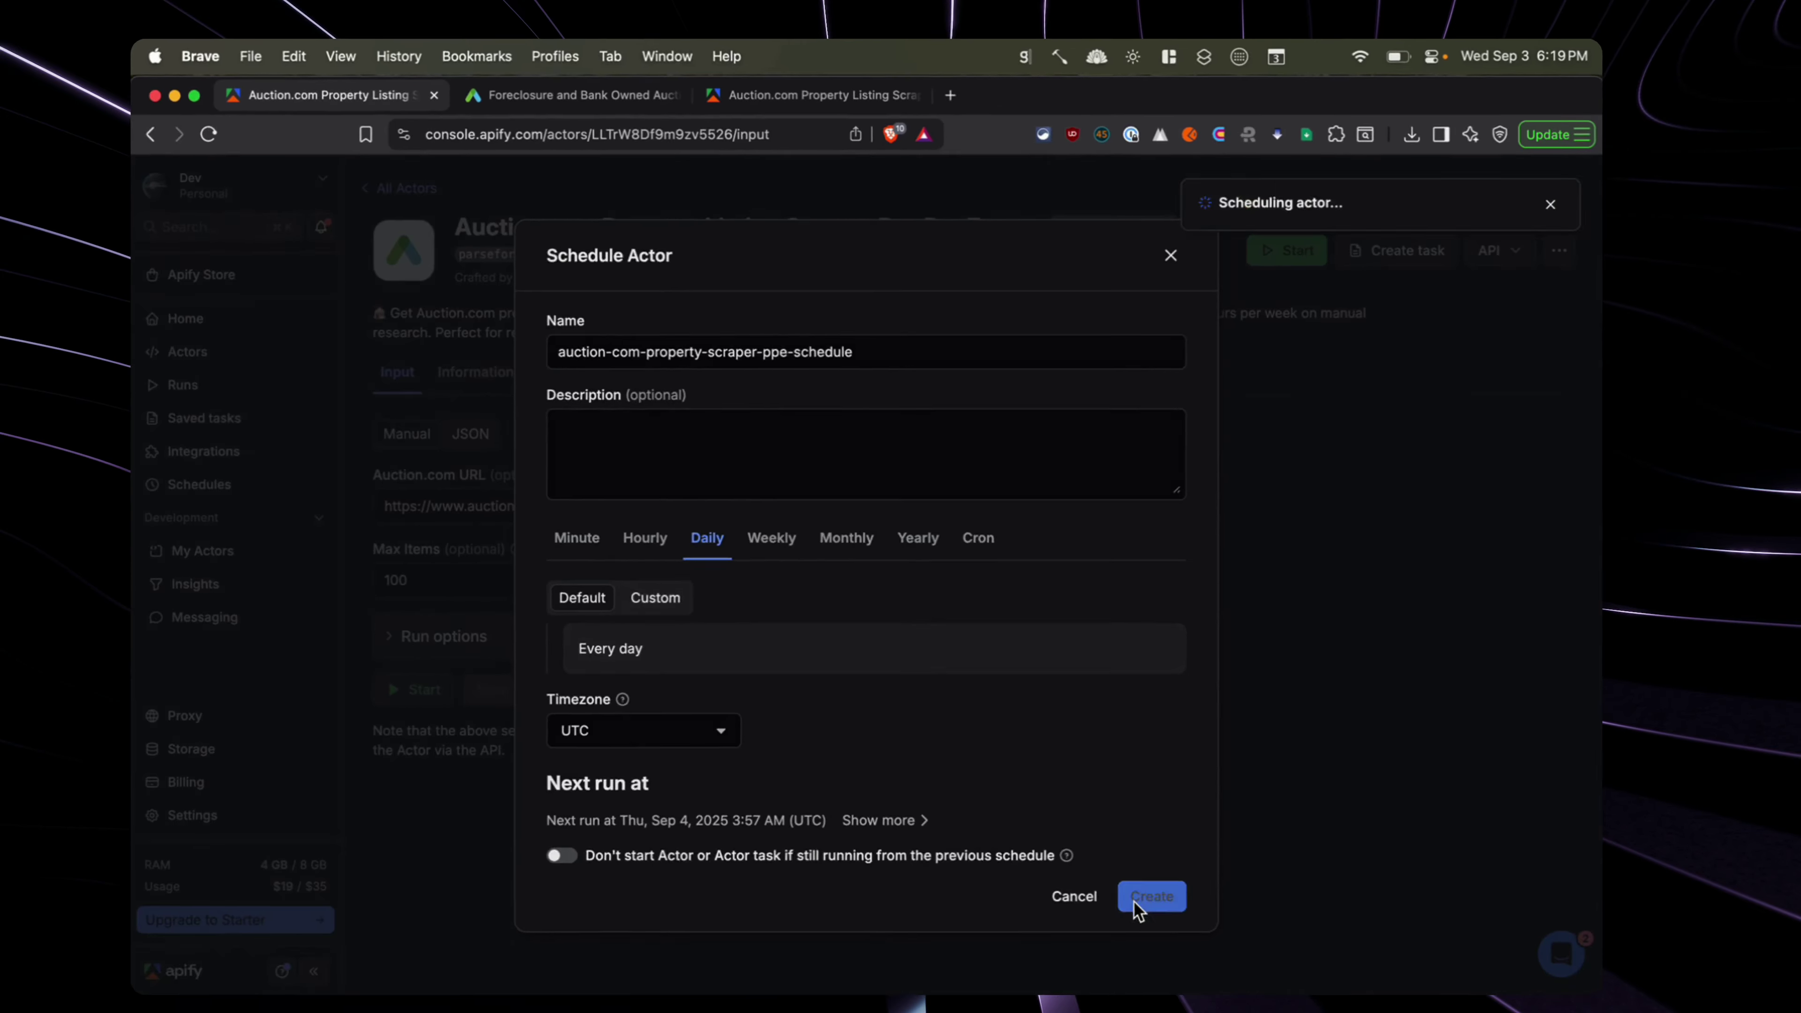
click(1149, 897)
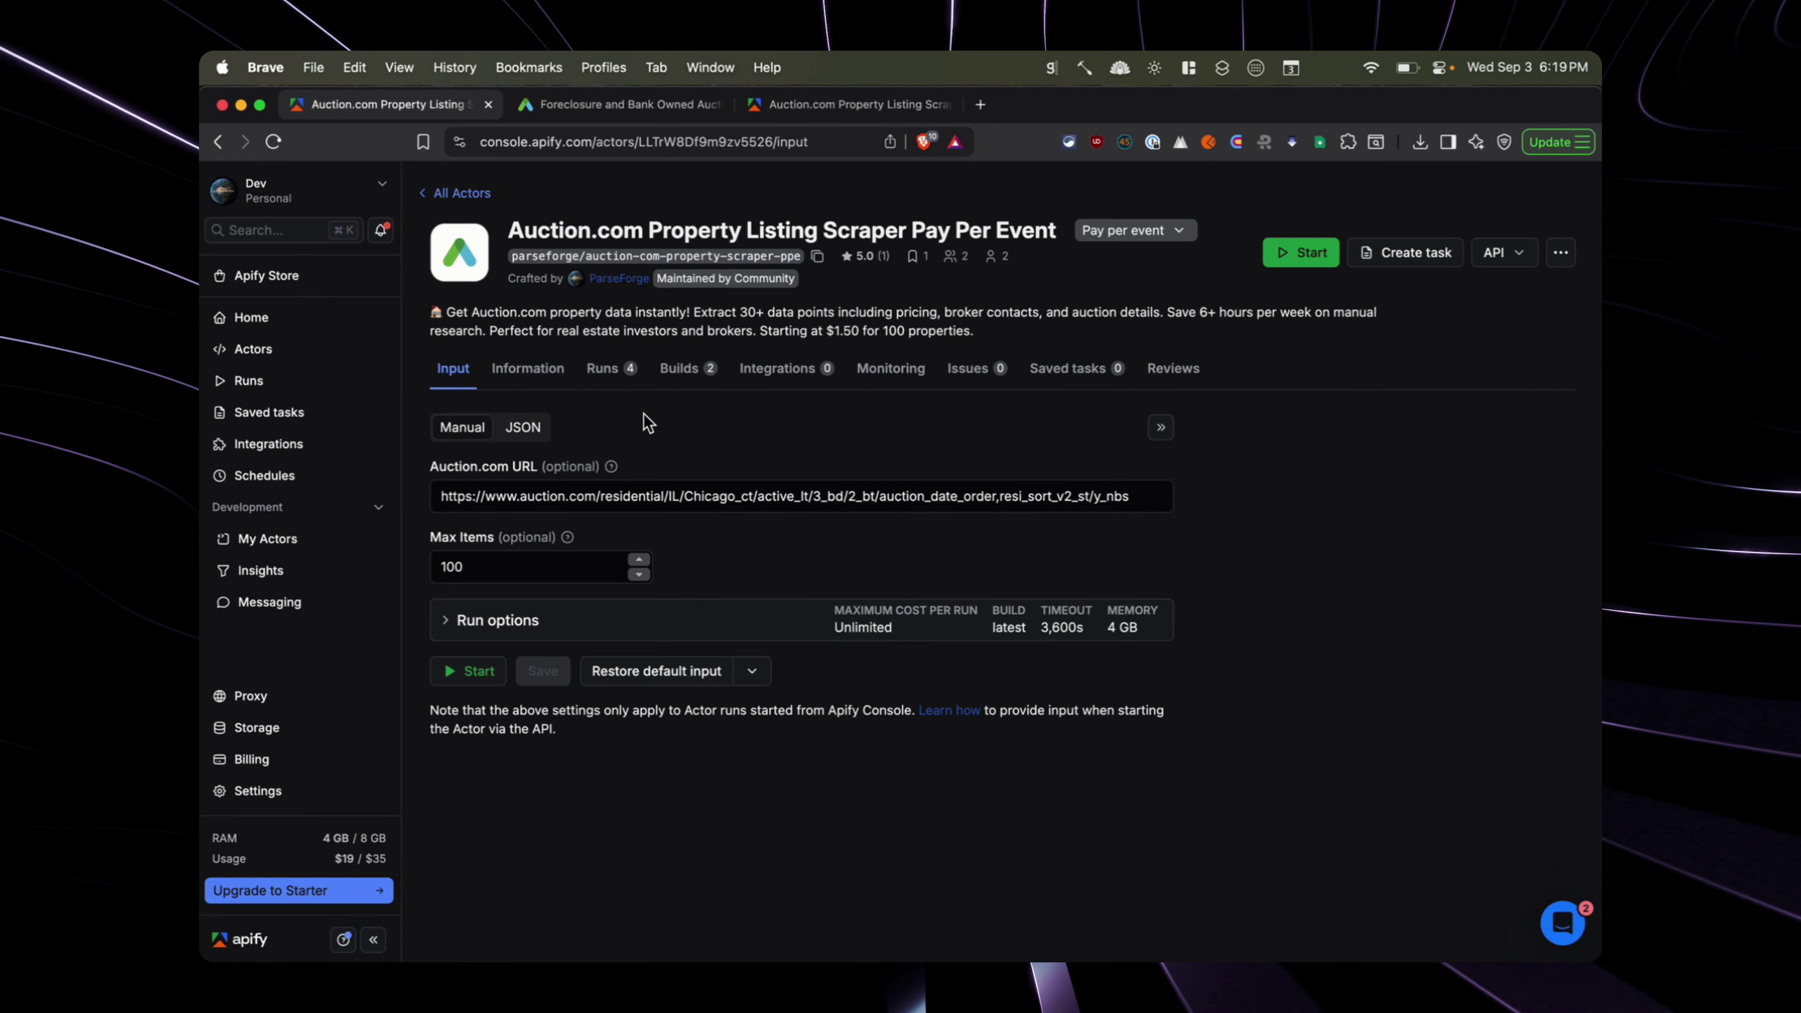
Review the integrations available for the scraper, including the generic integrations and the integration and AI platforms
click(796, 367)
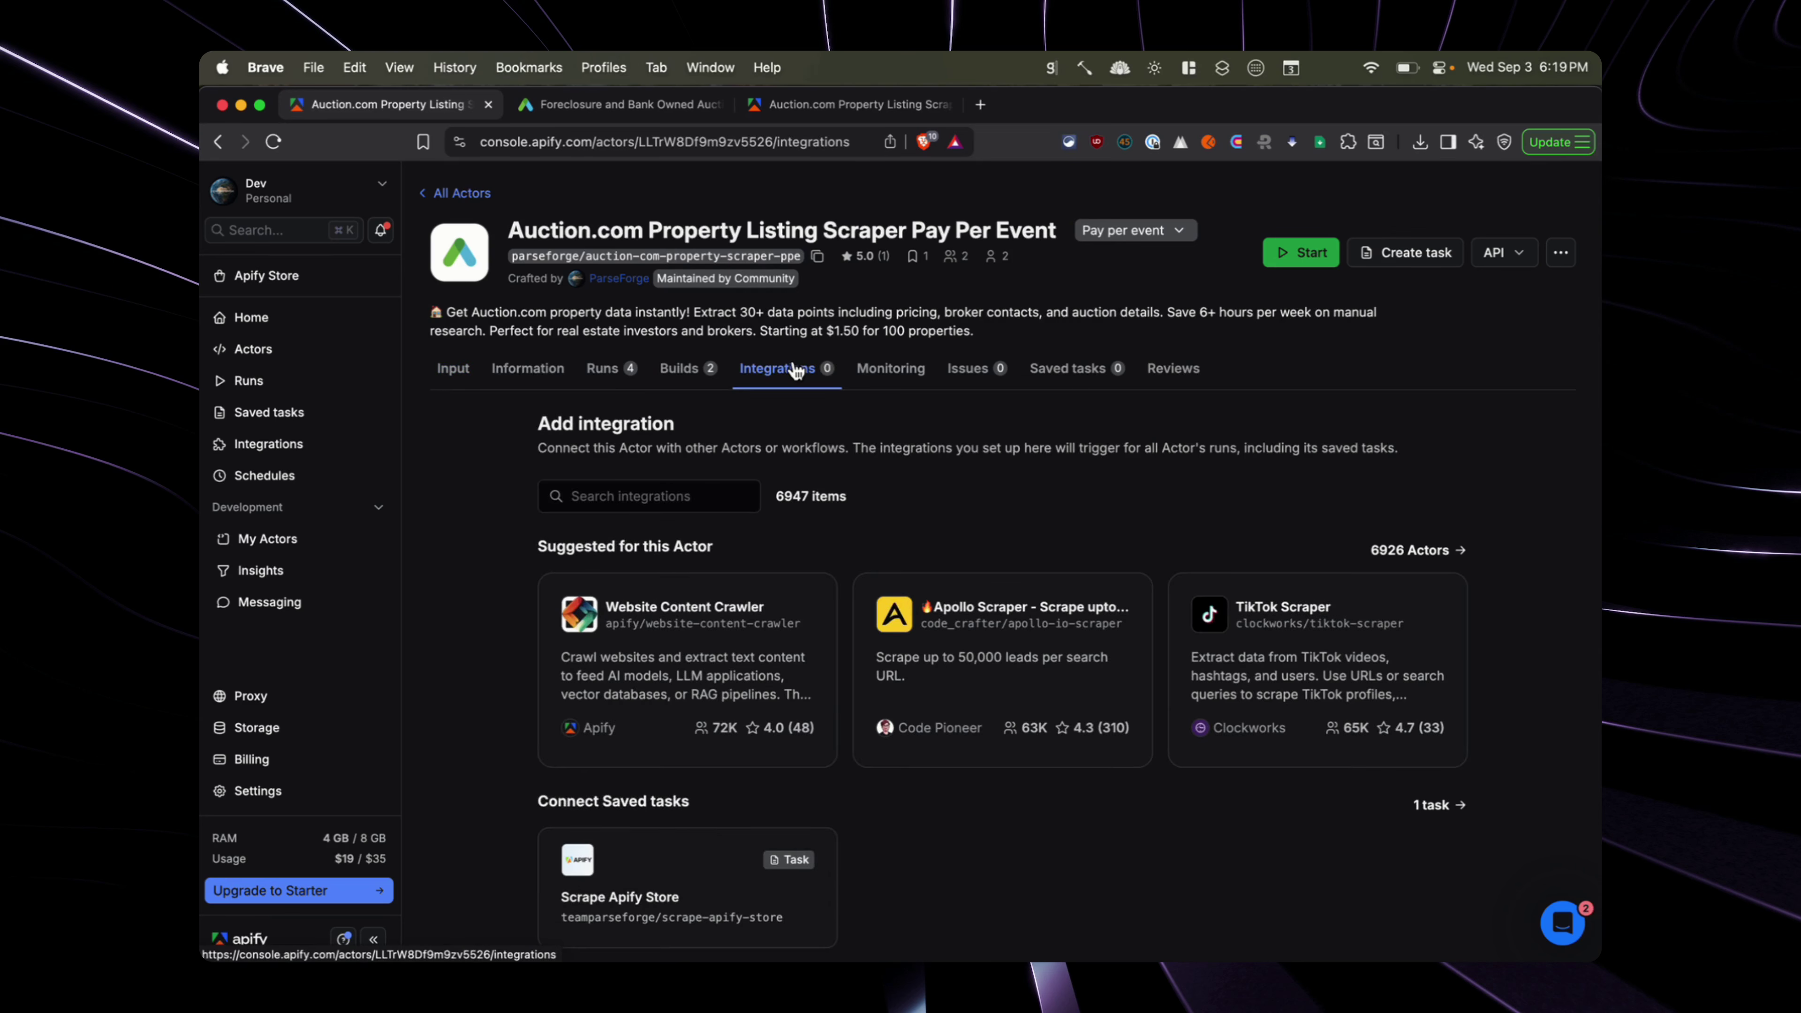
scroll(838, 722, down, 10)
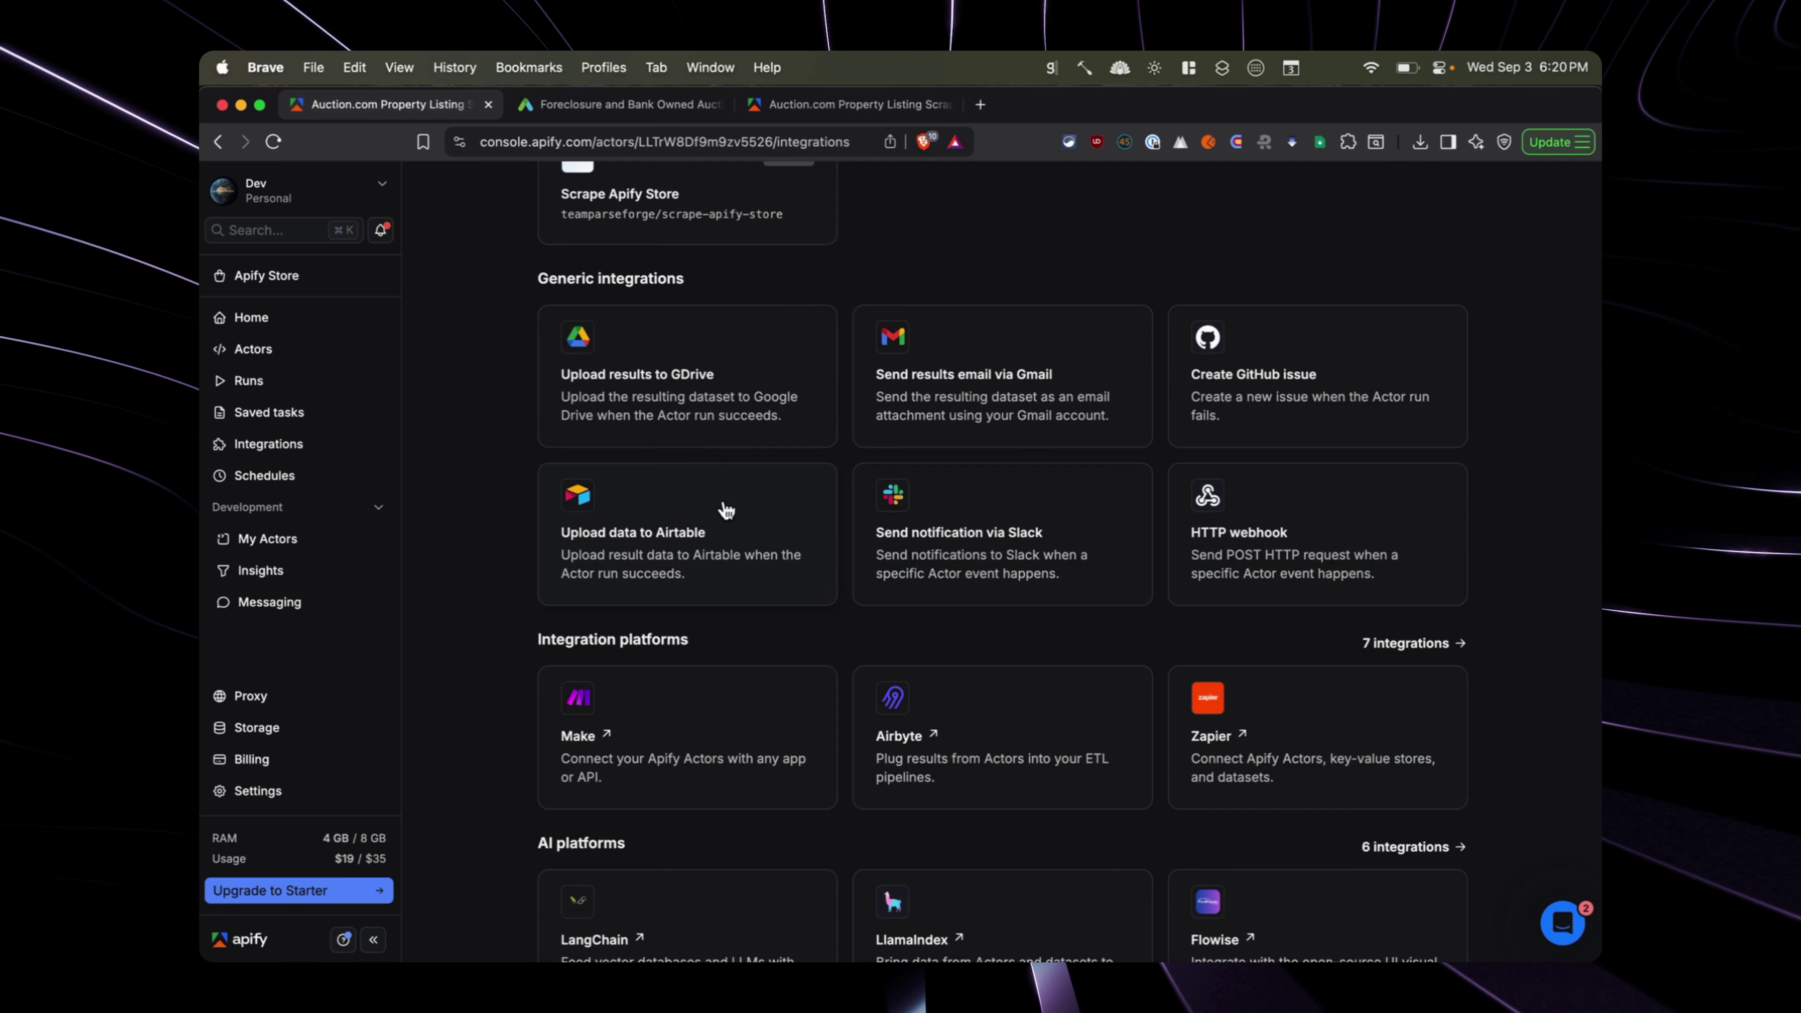
scroll(1025, 532, down, 3)
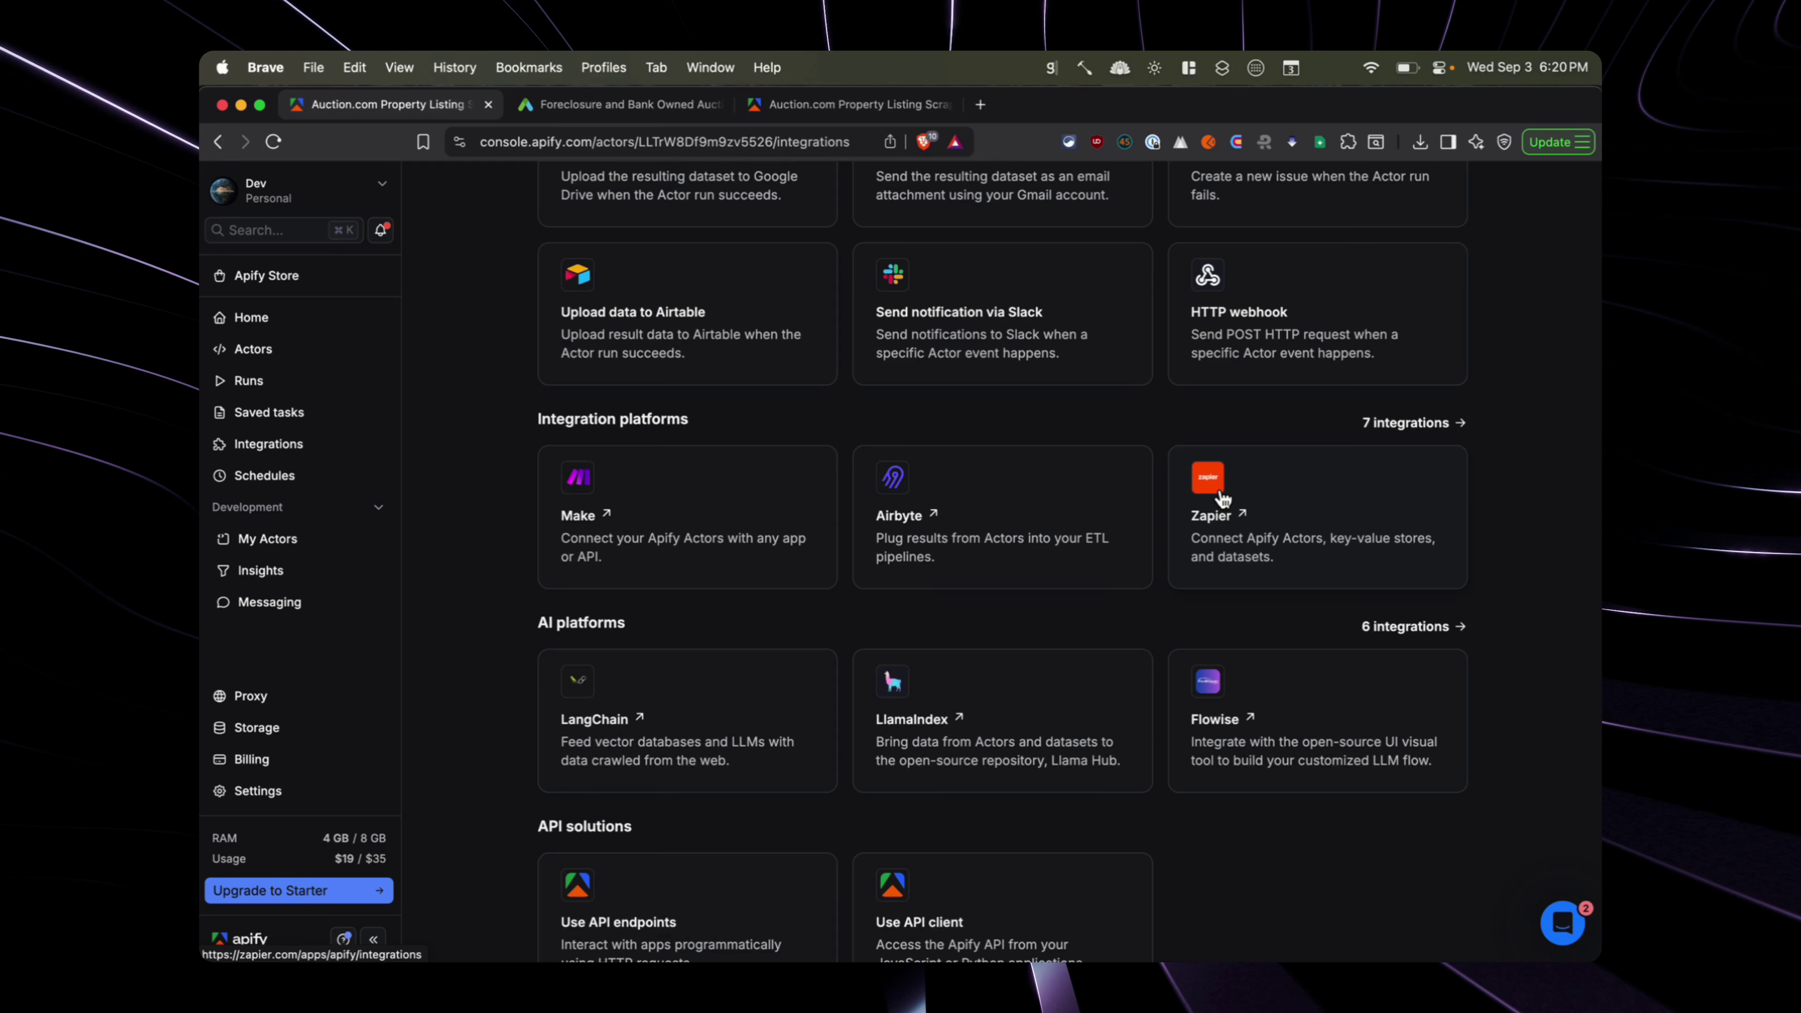
scroll(1223, 500, up, 10)
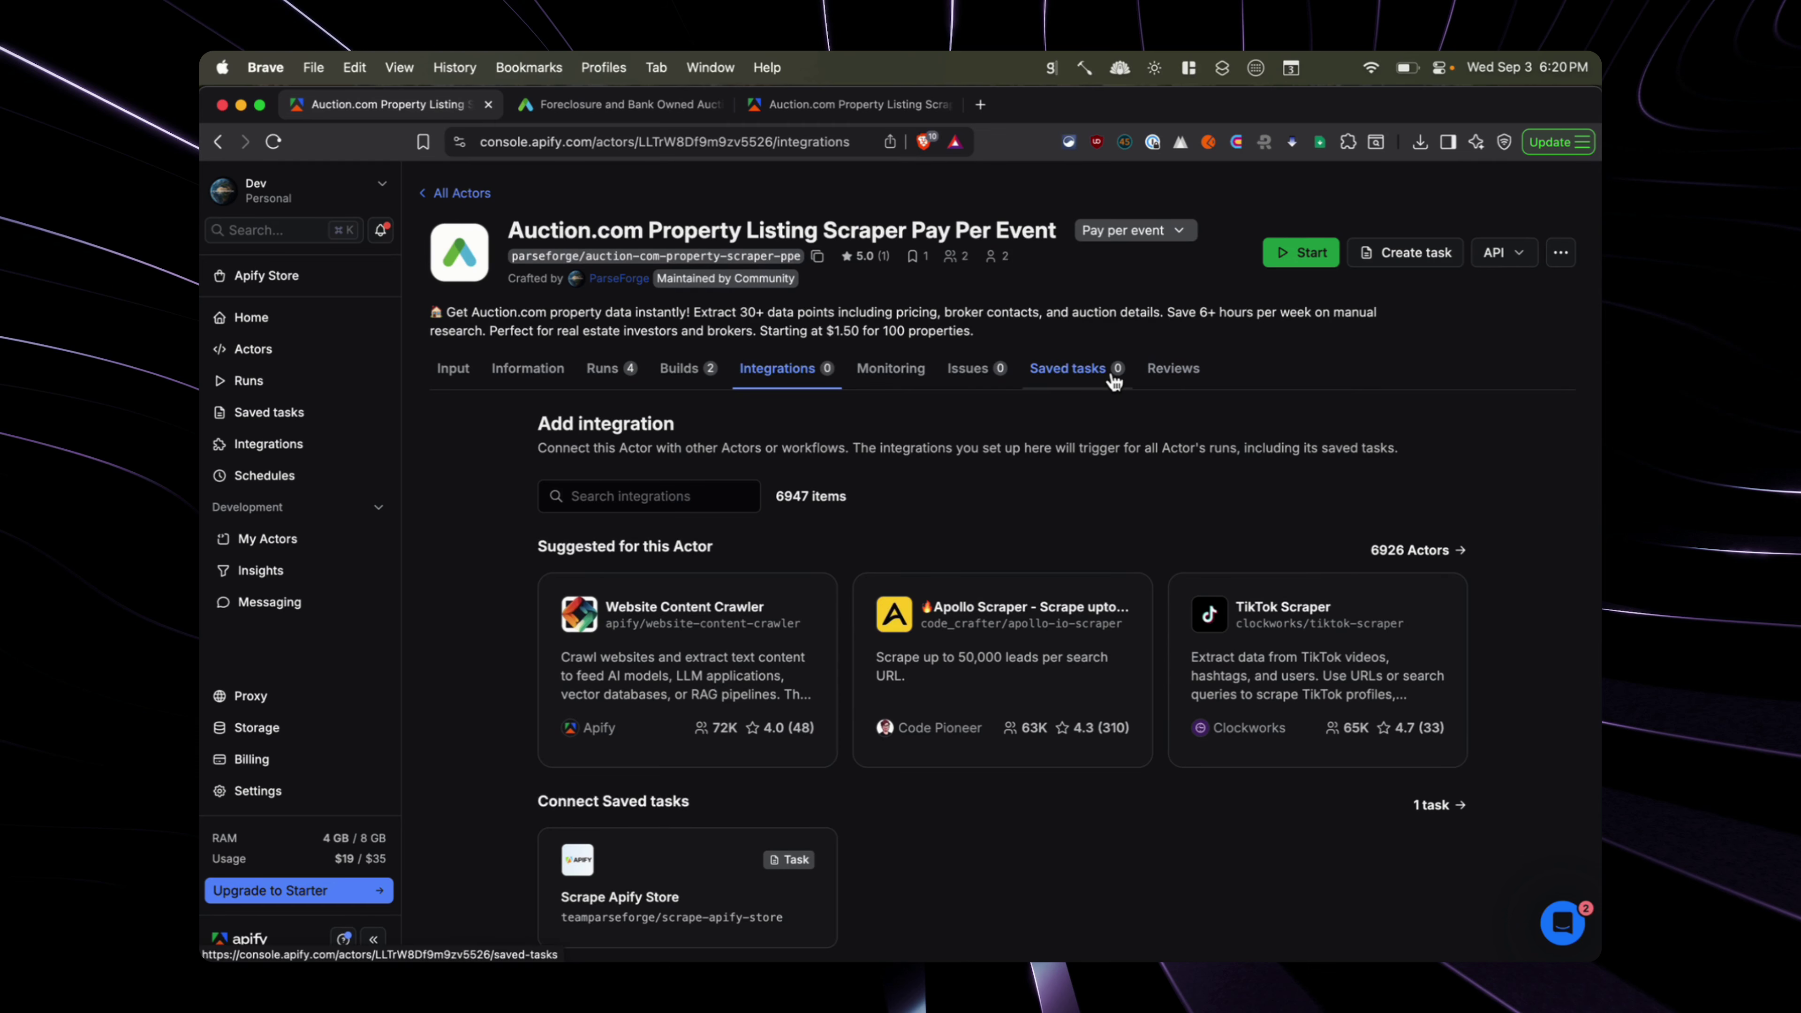
Open the scraper's most recent run and examine its log and the output table of scraped properties
click(594, 368)
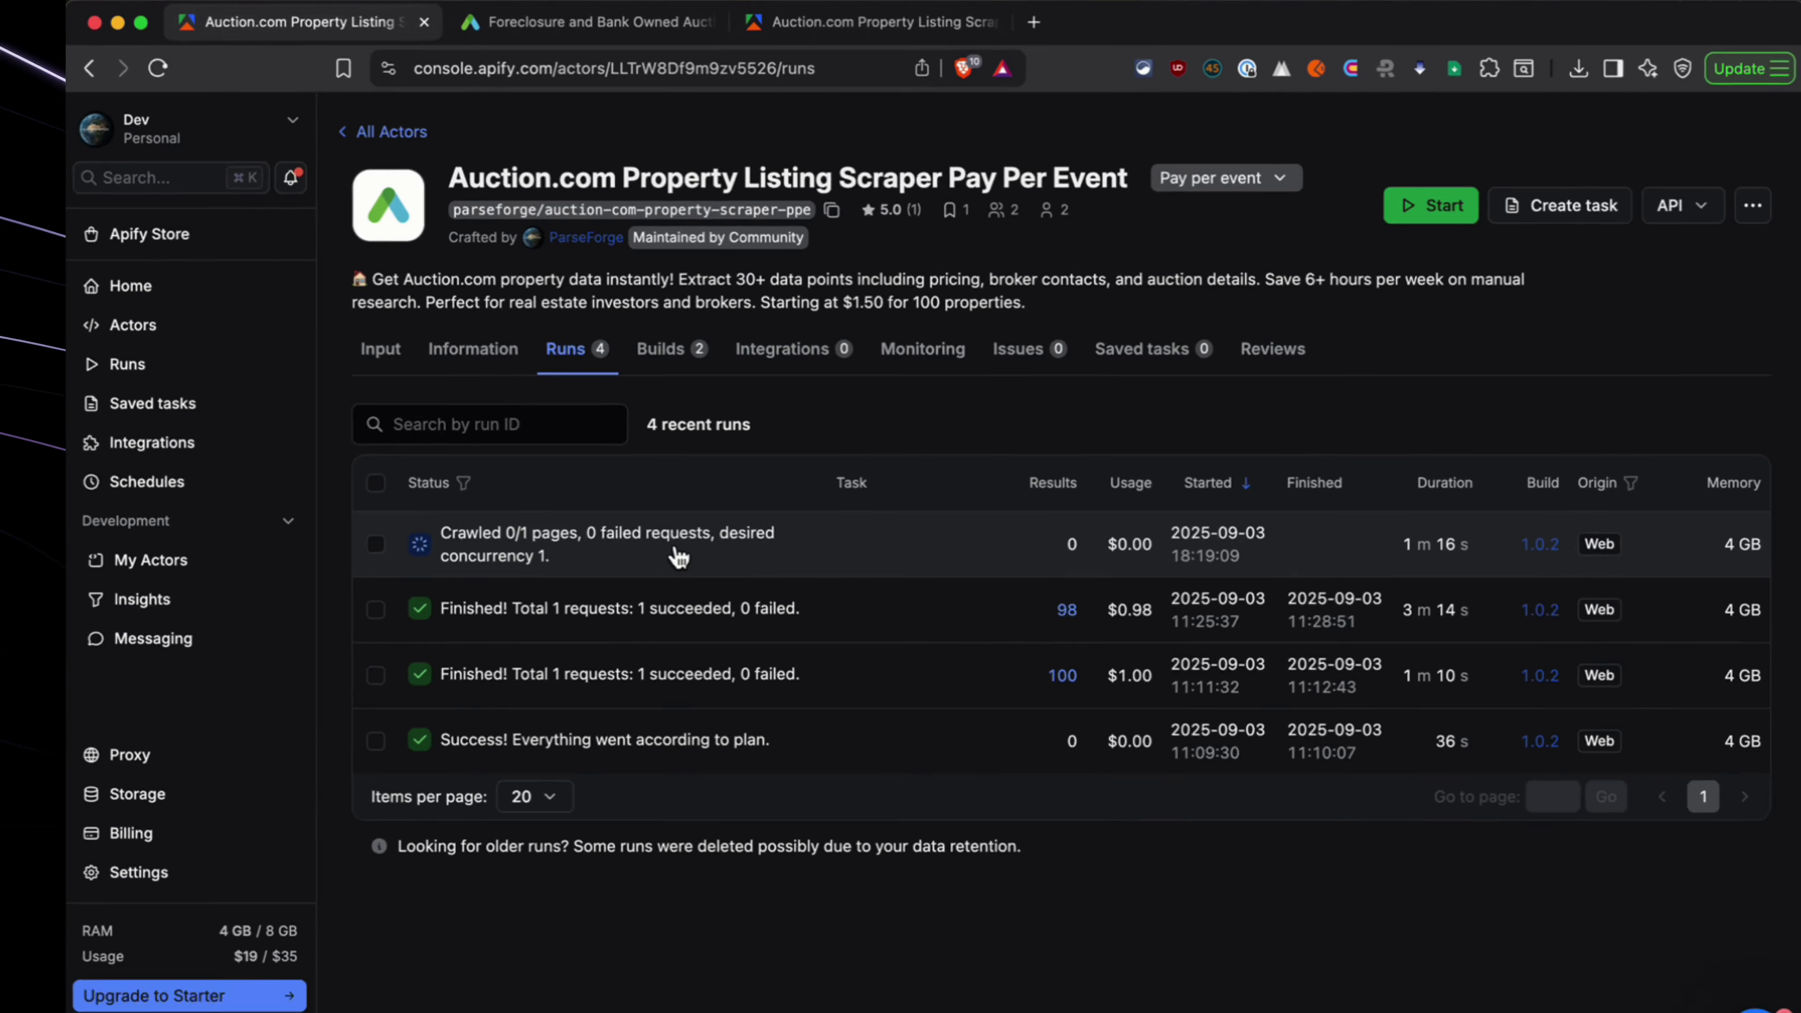
click(691, 525)
click(533, 385)
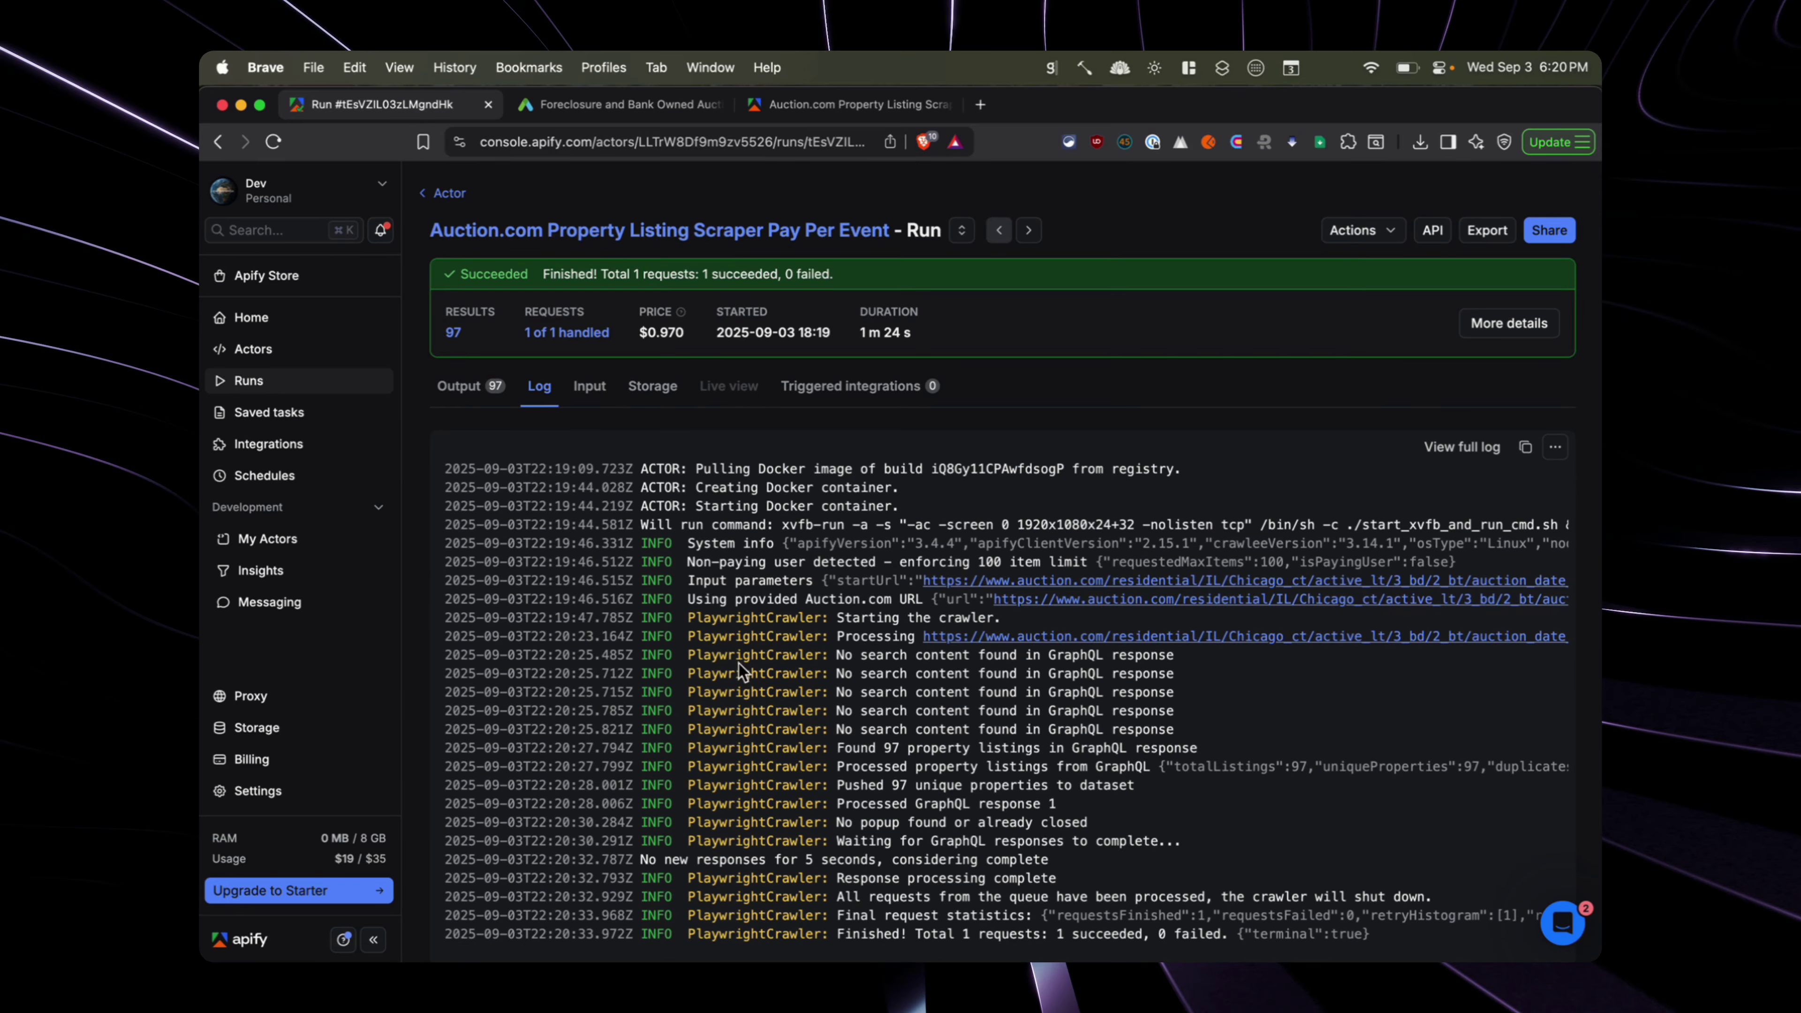
click(482, 331)
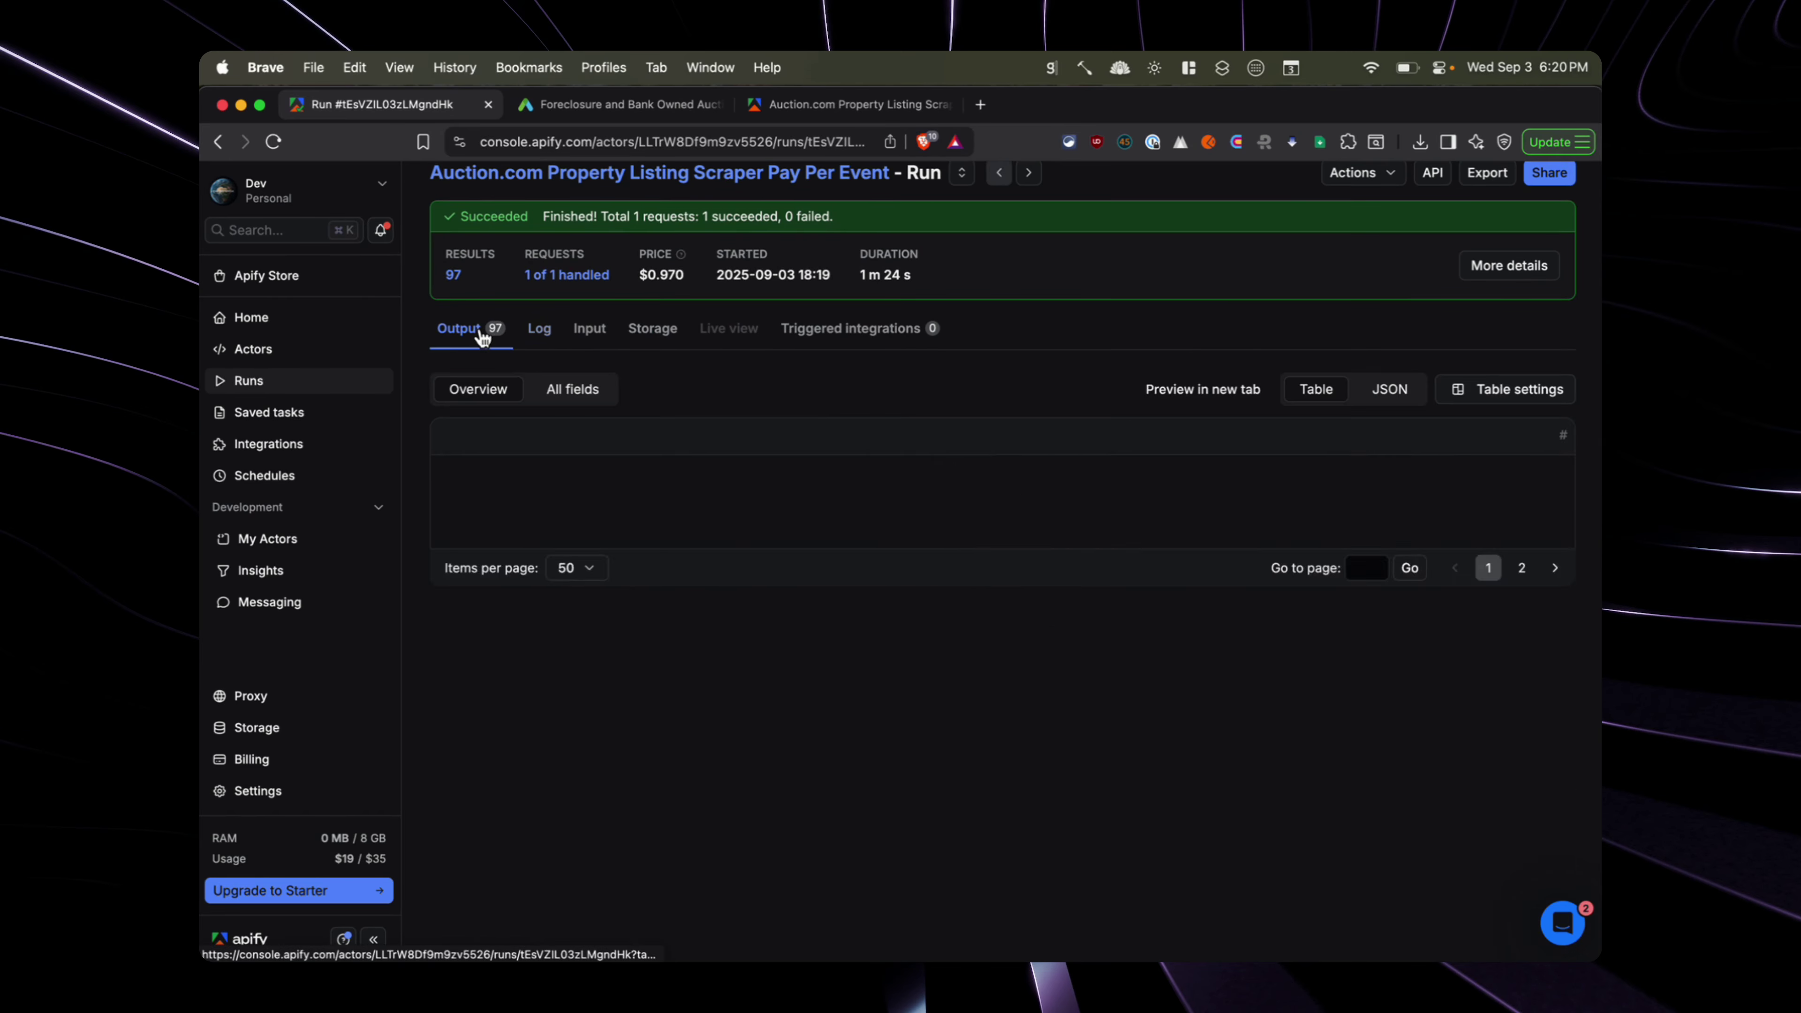
scroll(922, 710, down, 3)
scroll(923, 726, down, 1)
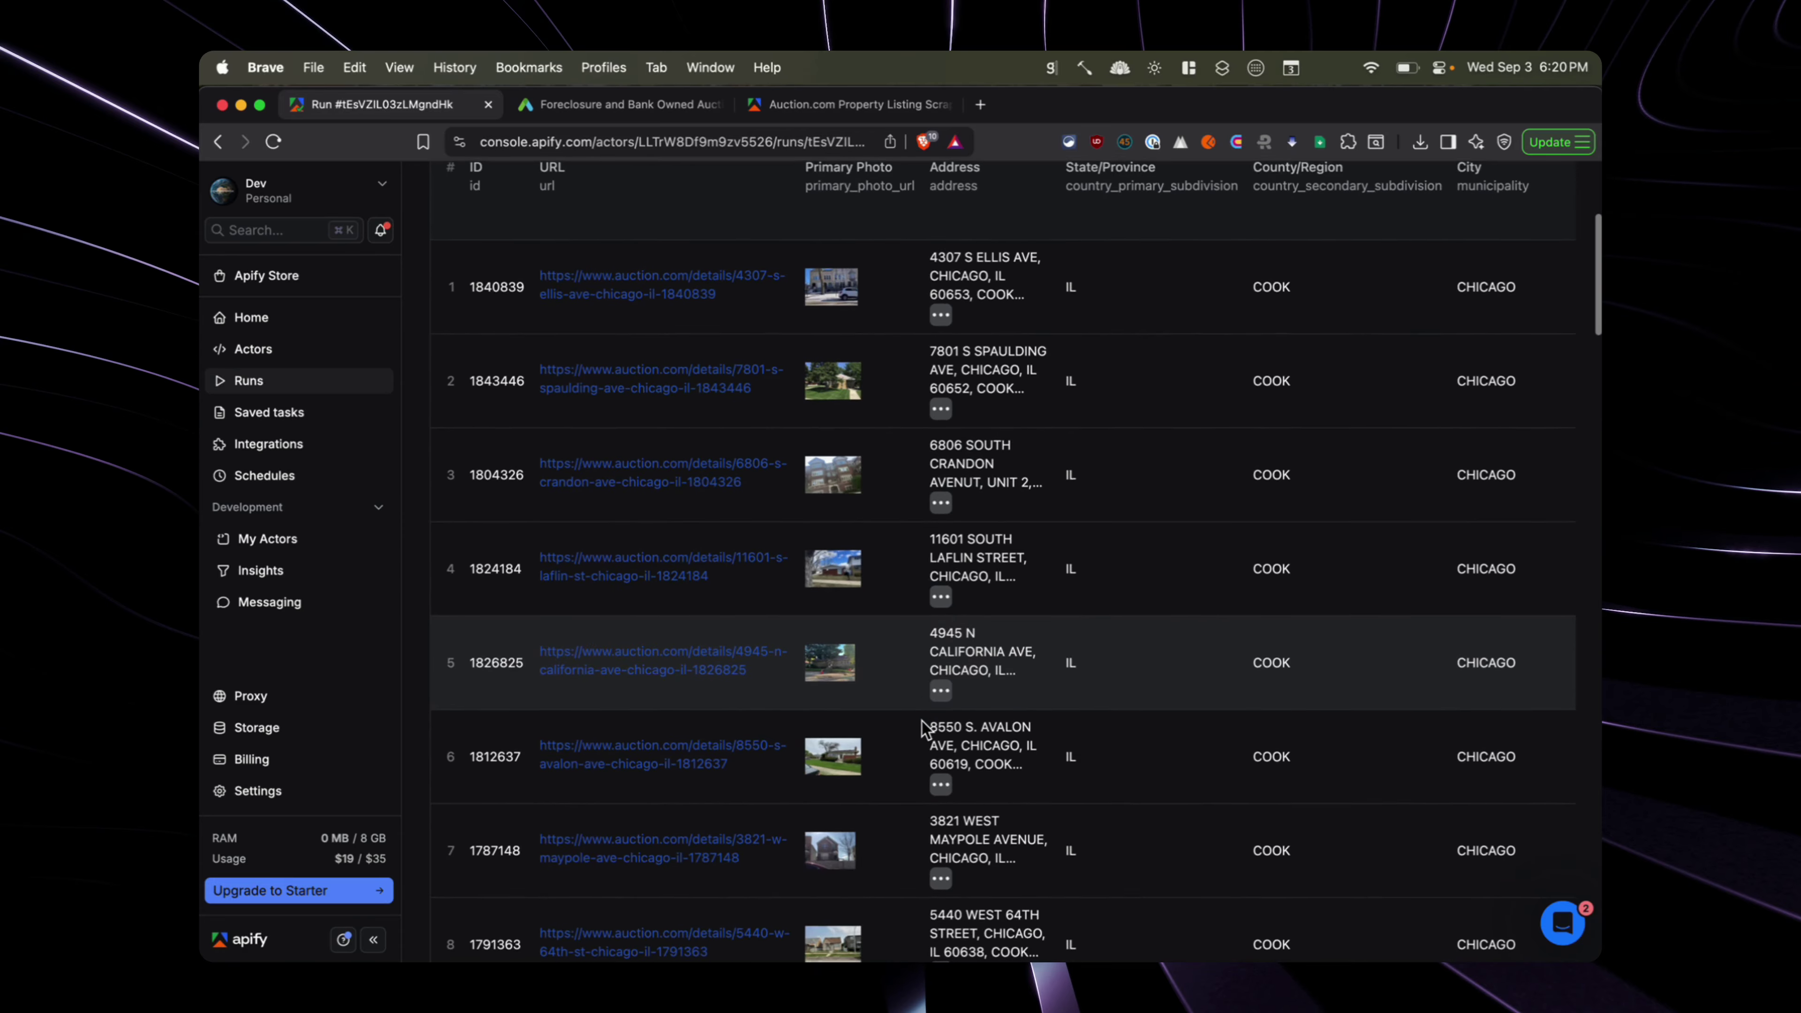
scroll(921, 727, up, 4)
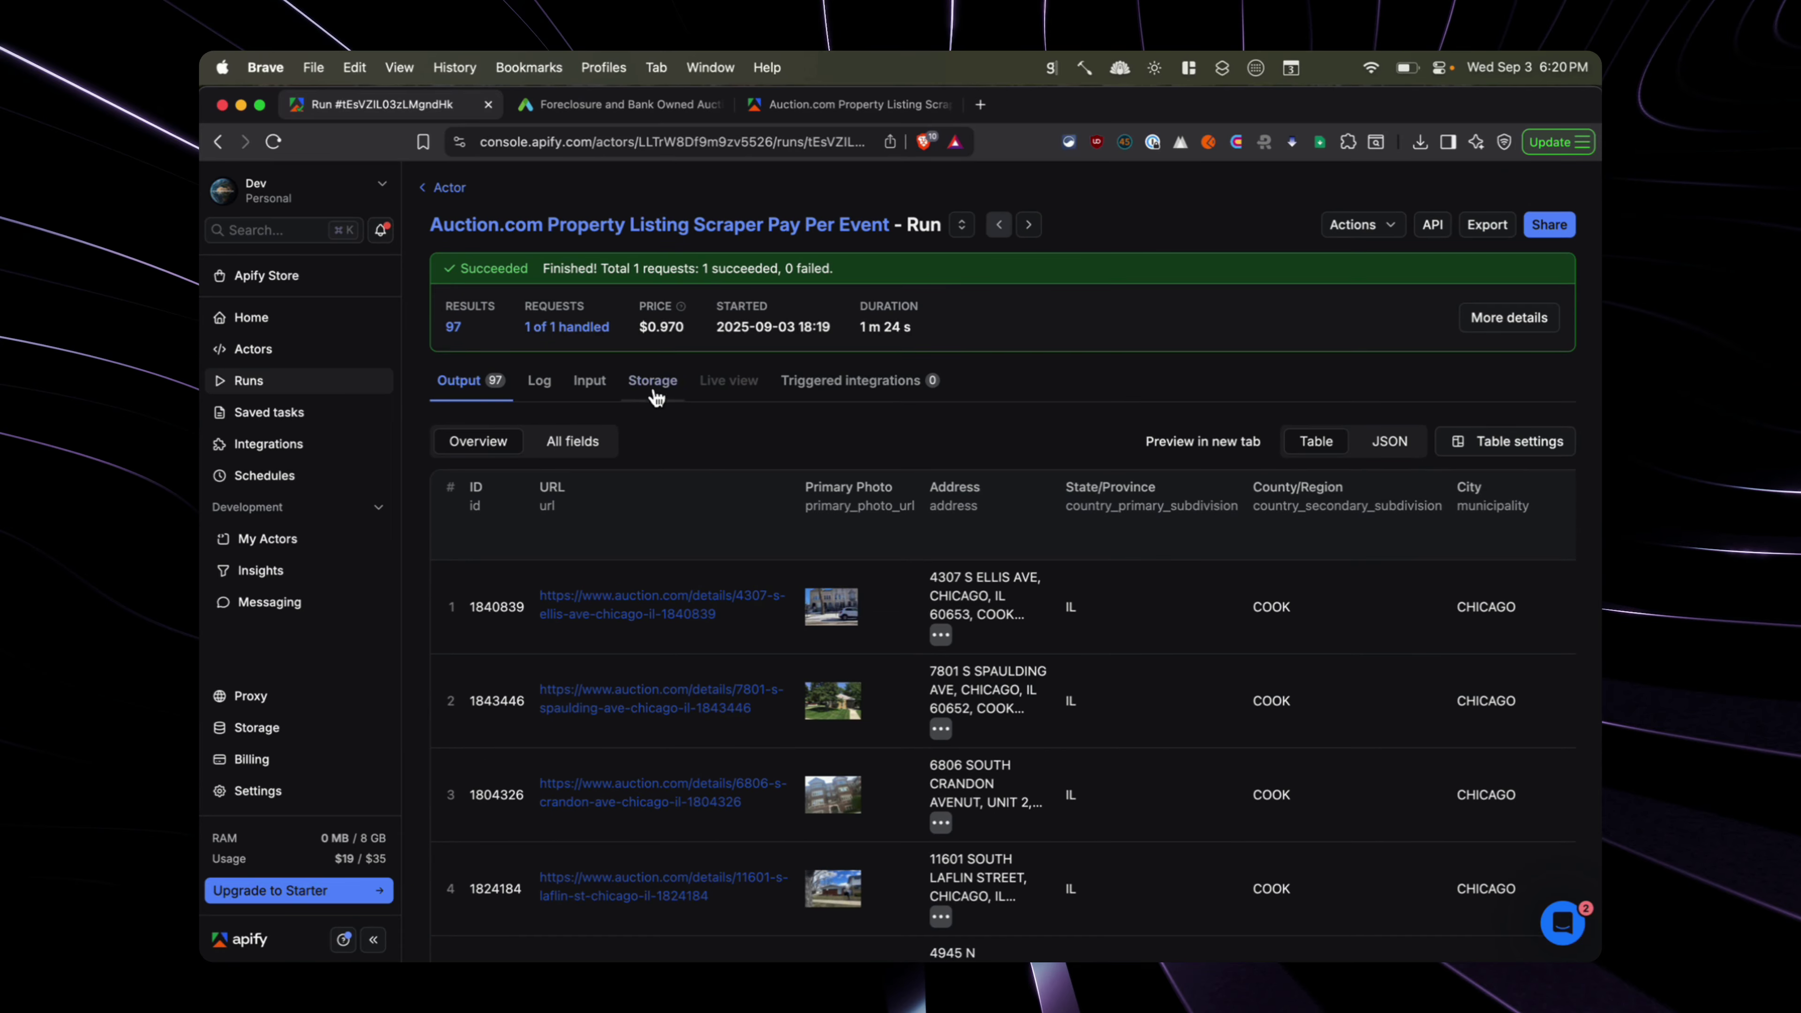
scroll(879, 454, down, 2)
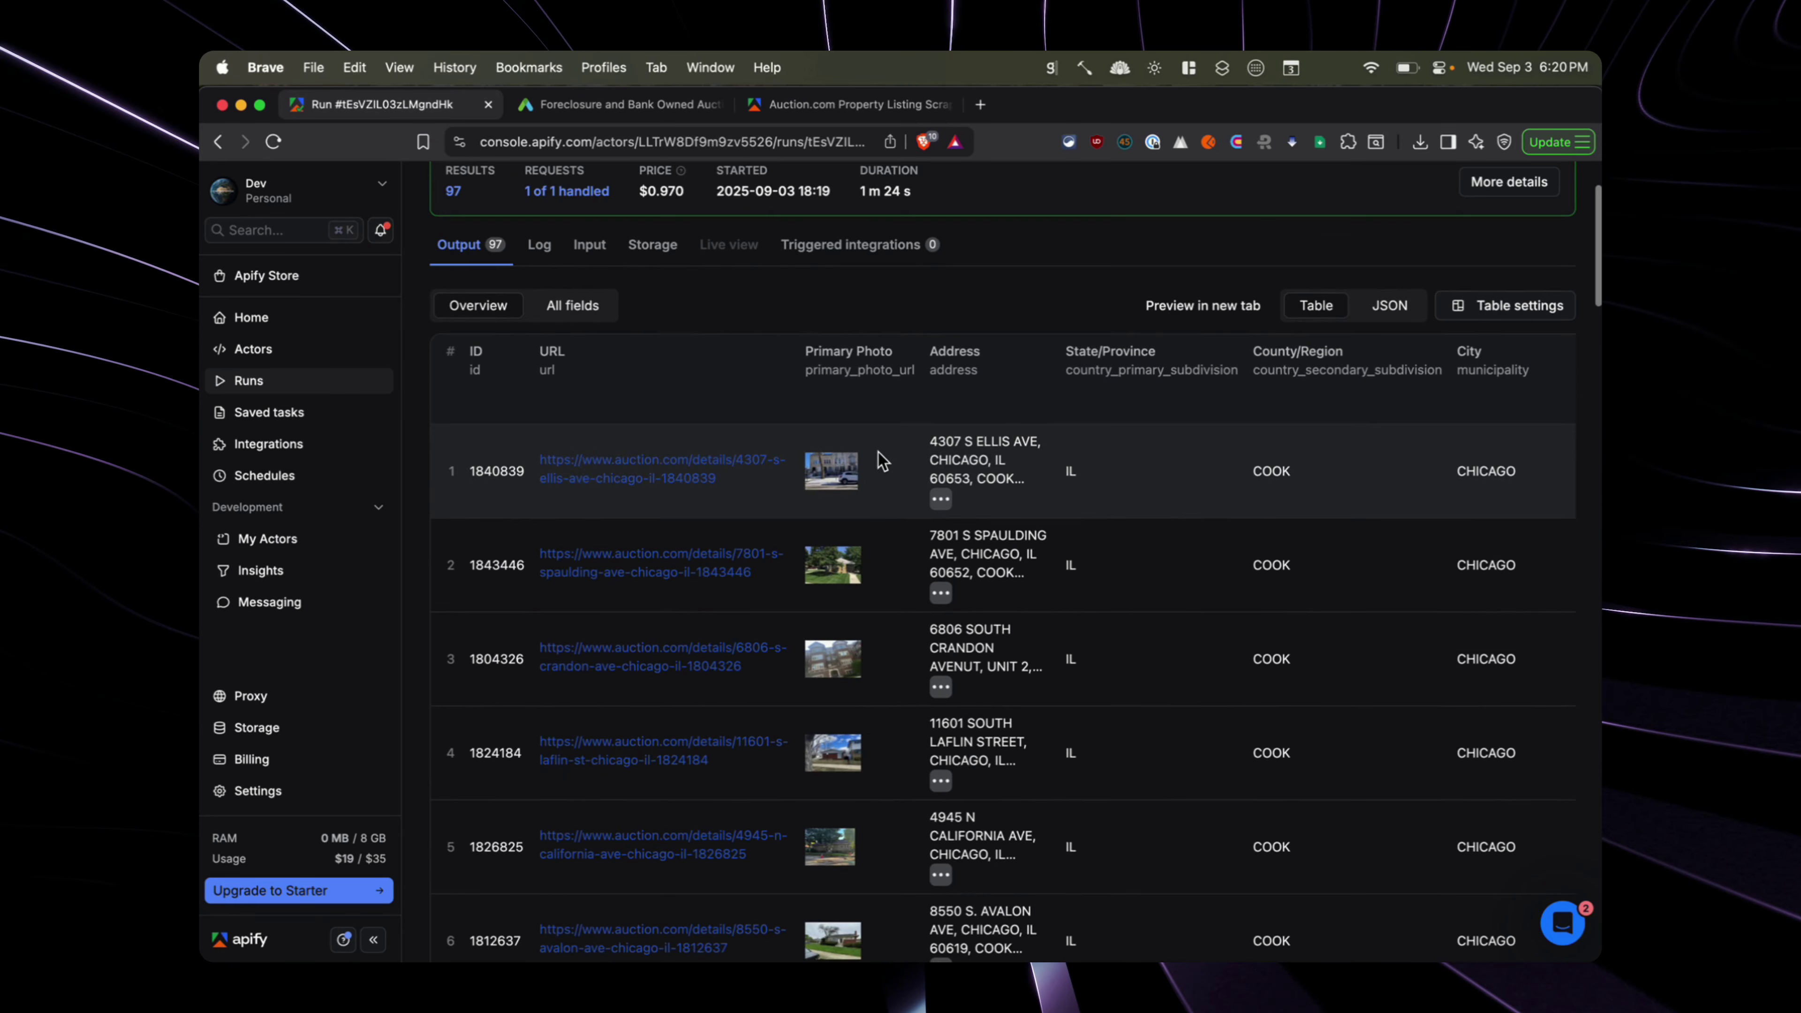
scroll(881, 461, up, 2)
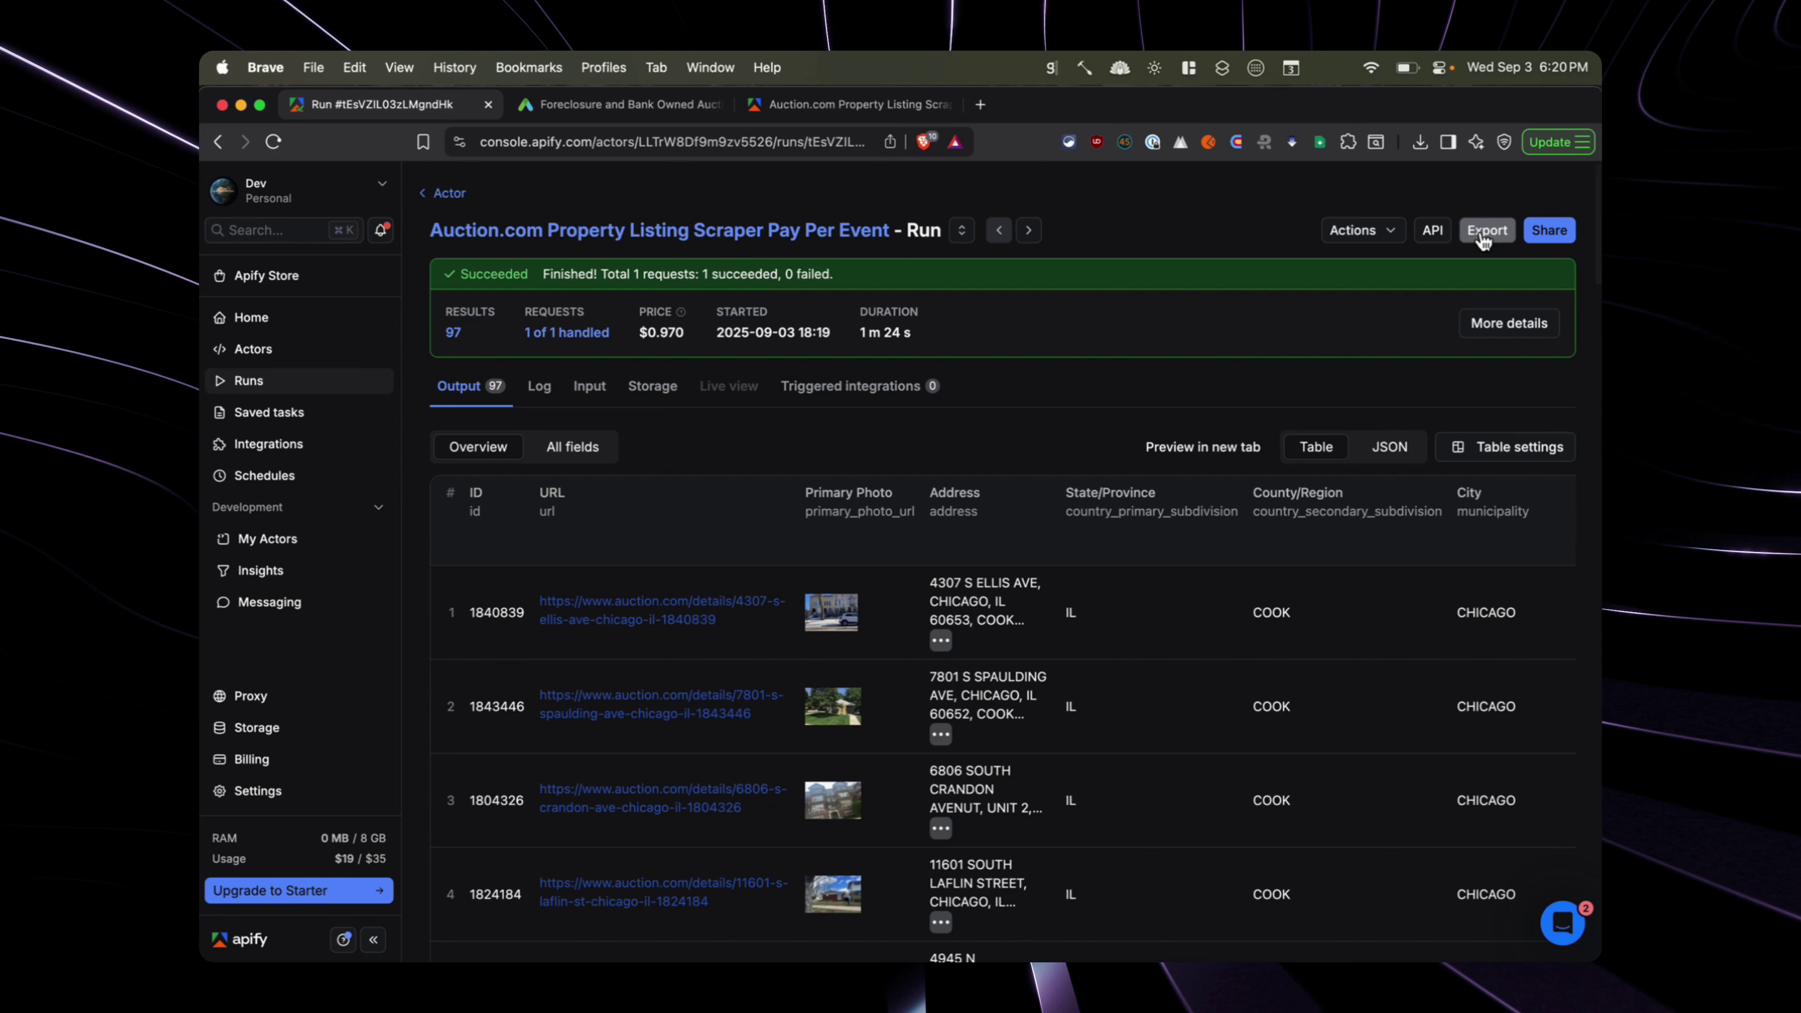
Export the run's dataset in Excel format with the Overview view and save the file to the Downloads folder
click(1486, 230)
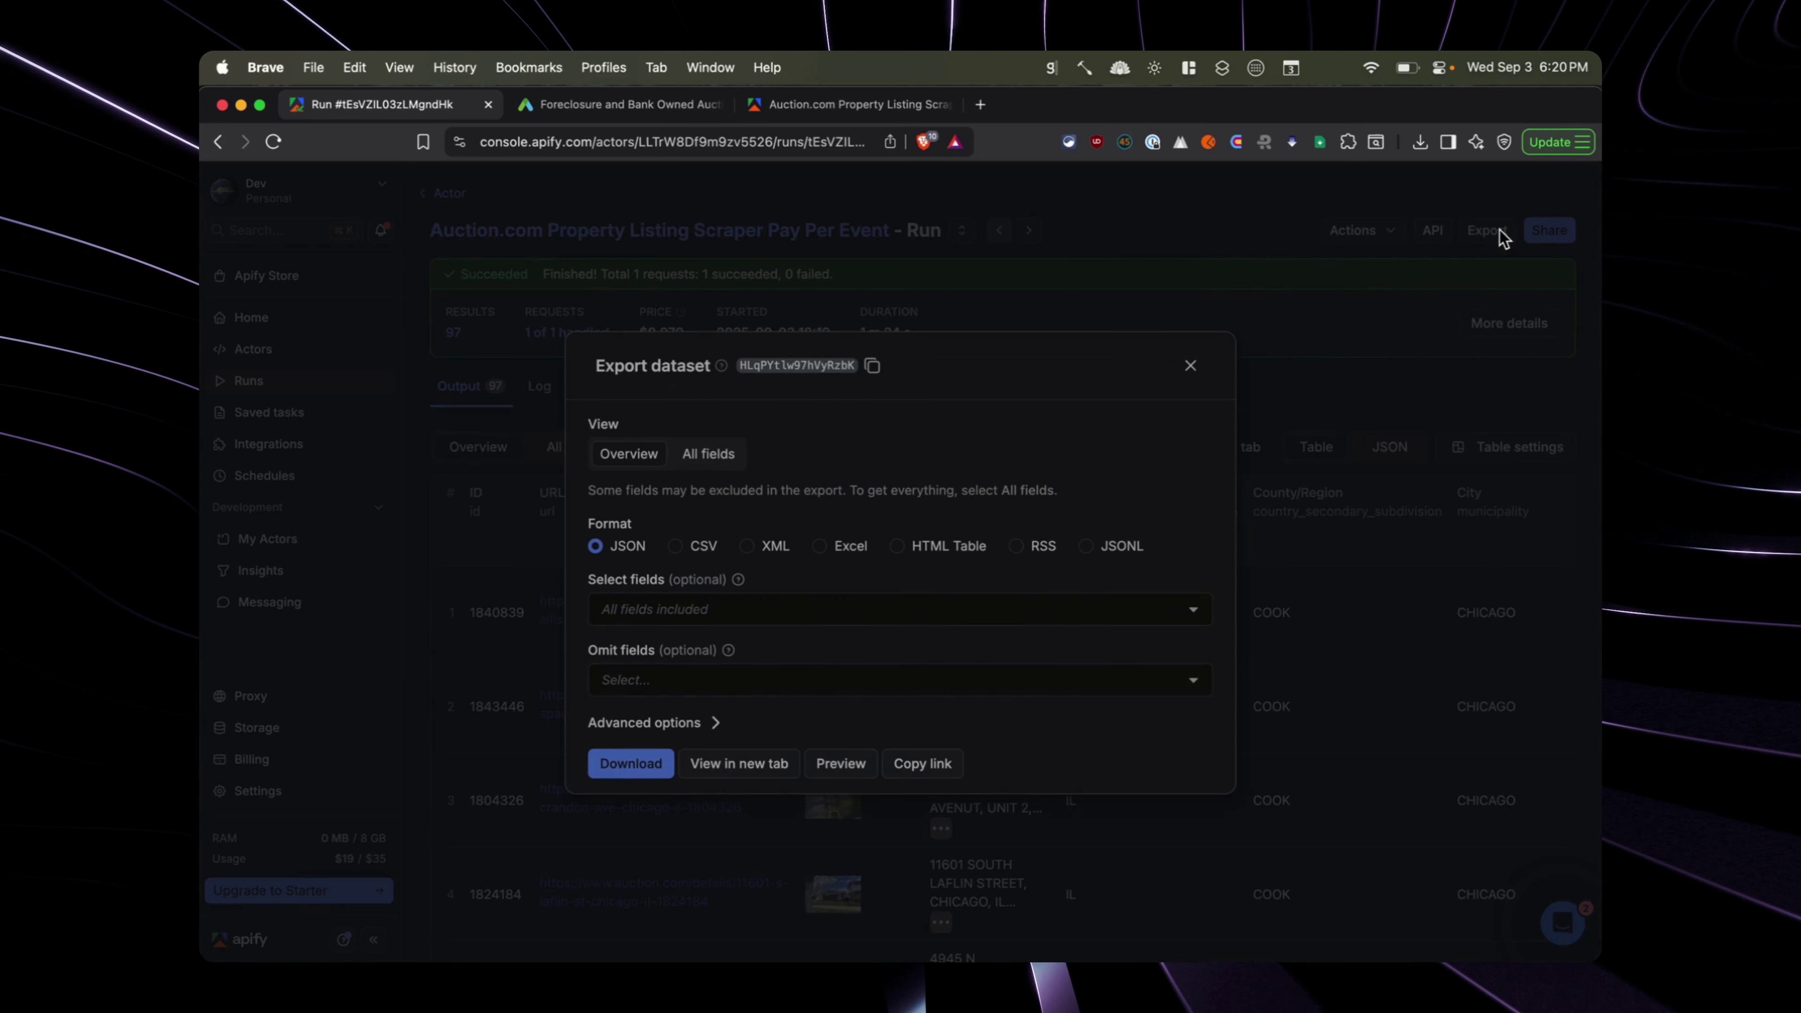
click(820, 546)
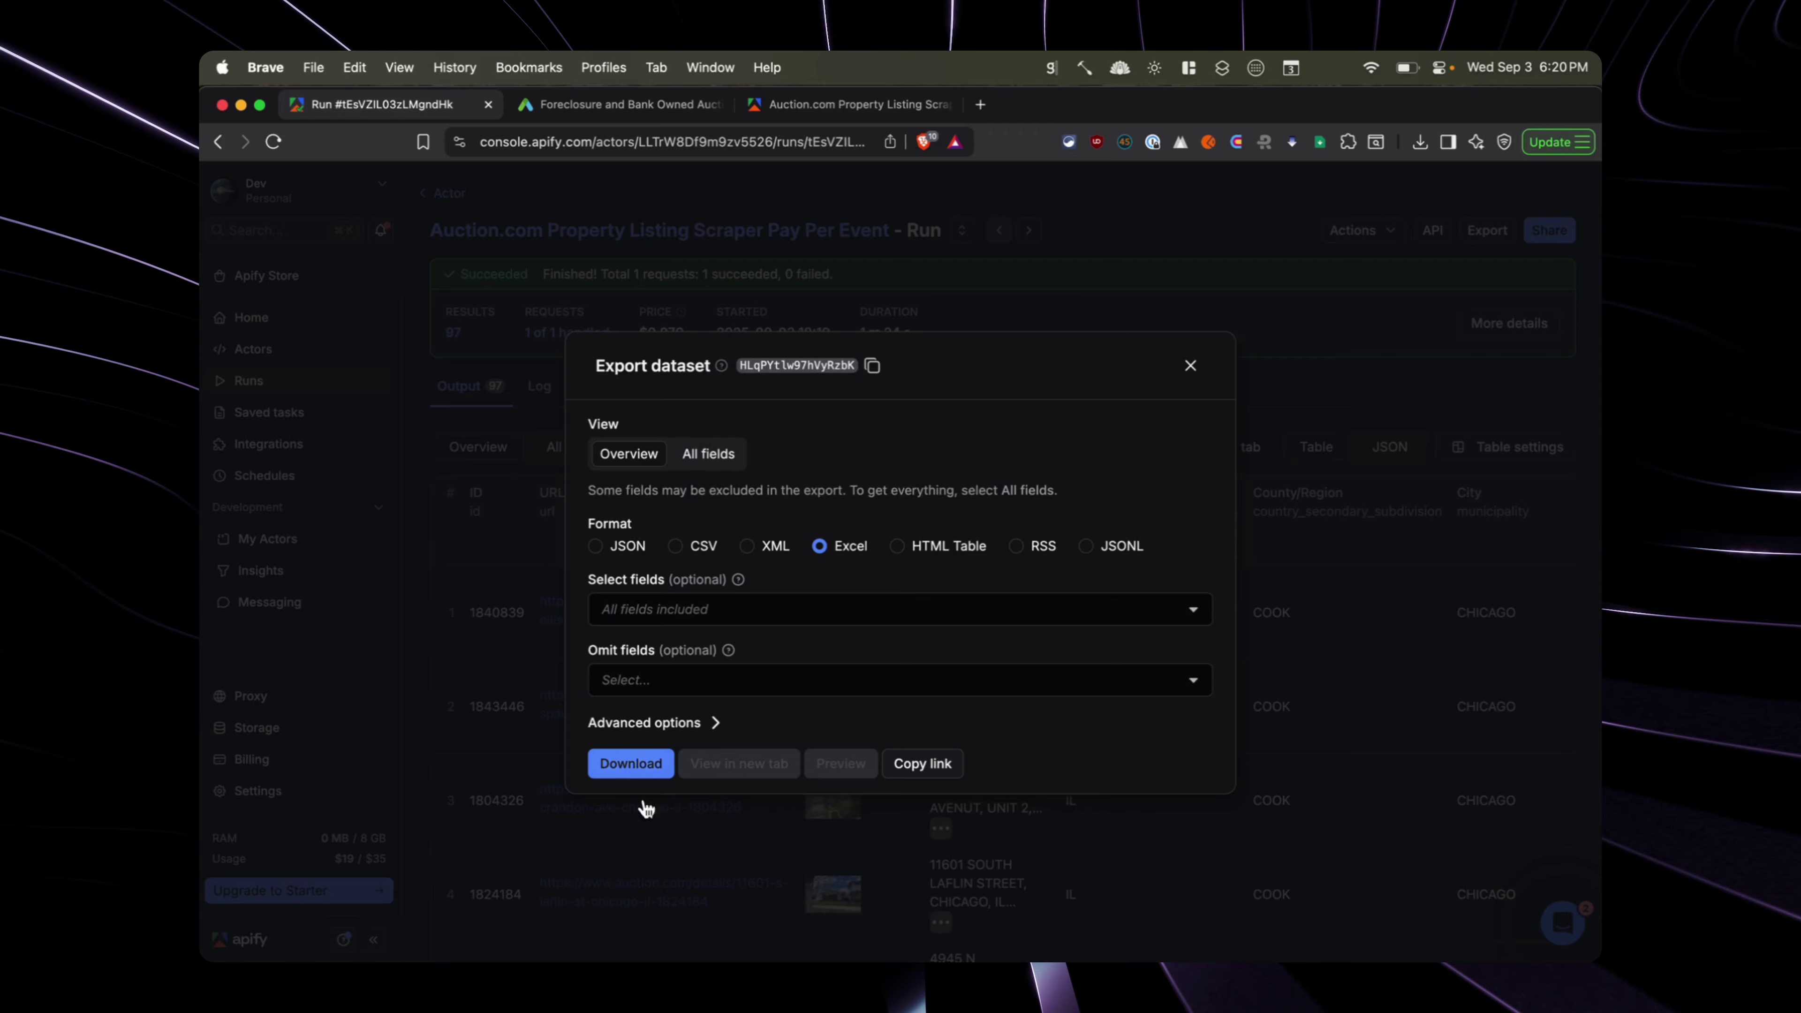
click(630, 763)
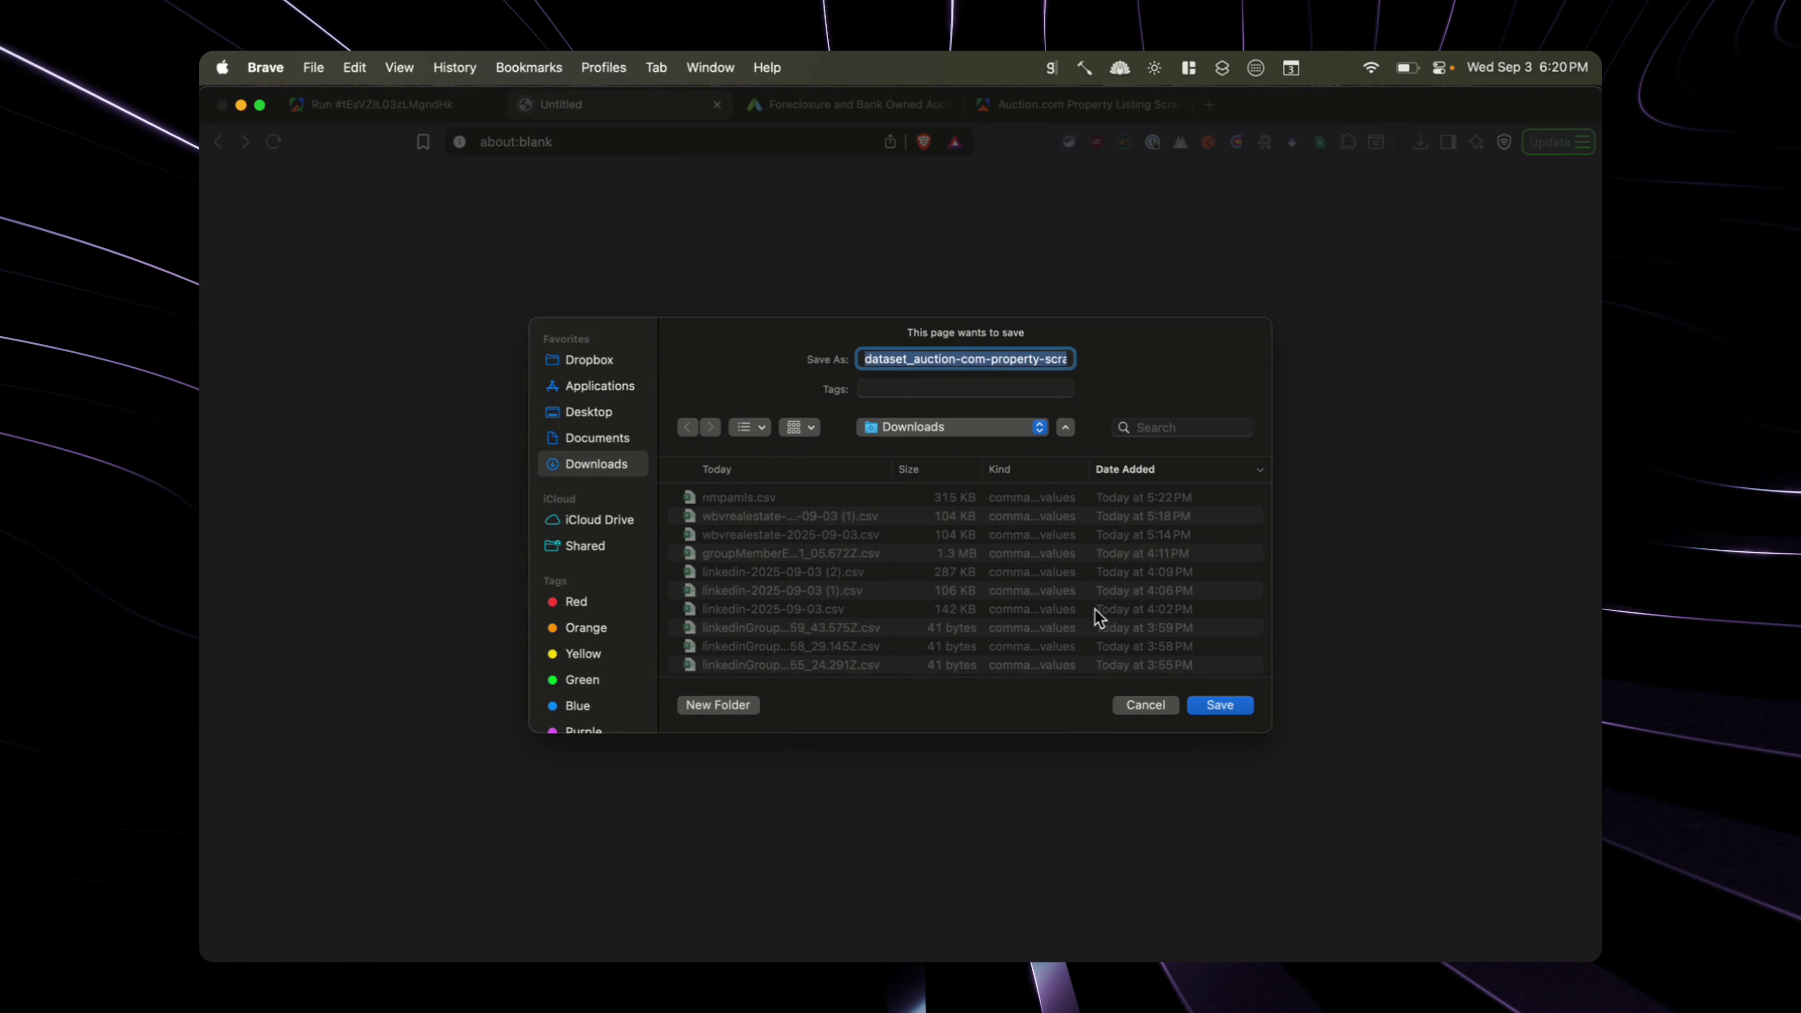
click(1205, 706)
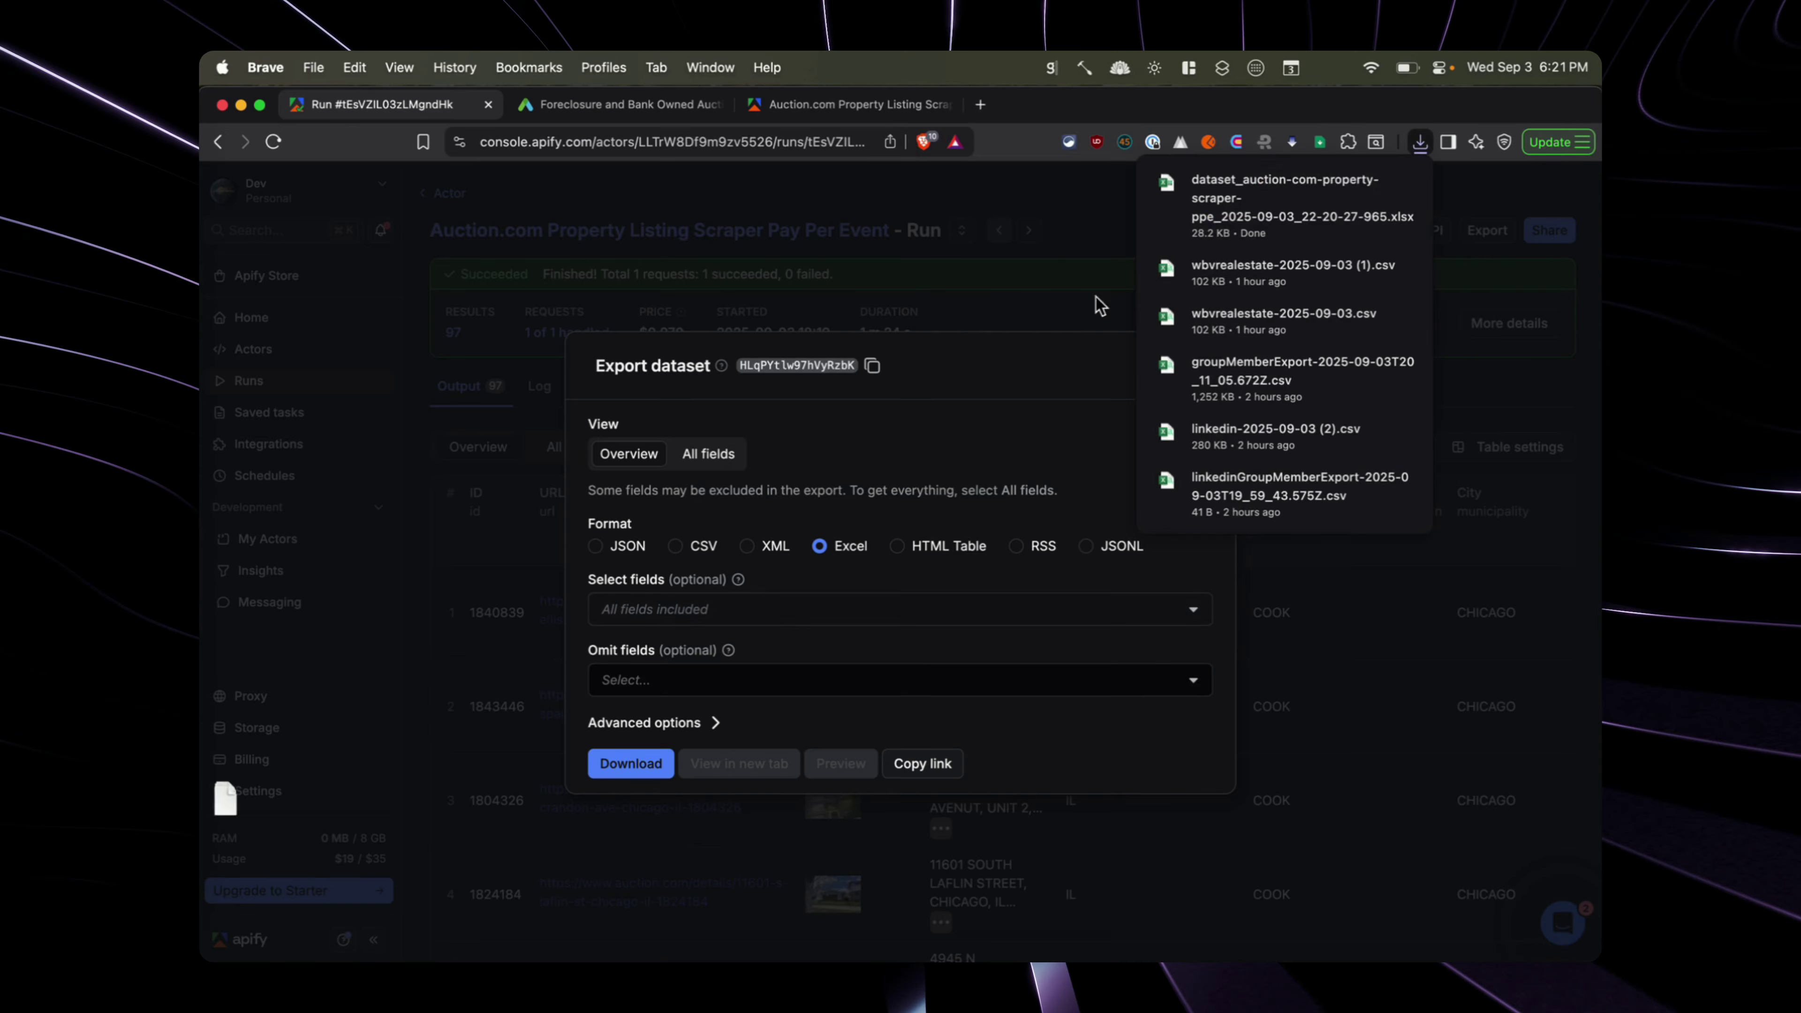
Open the downloaded dataset in Excel and inspect the primary photo URL and address cells in row 4
click(1310, 198)
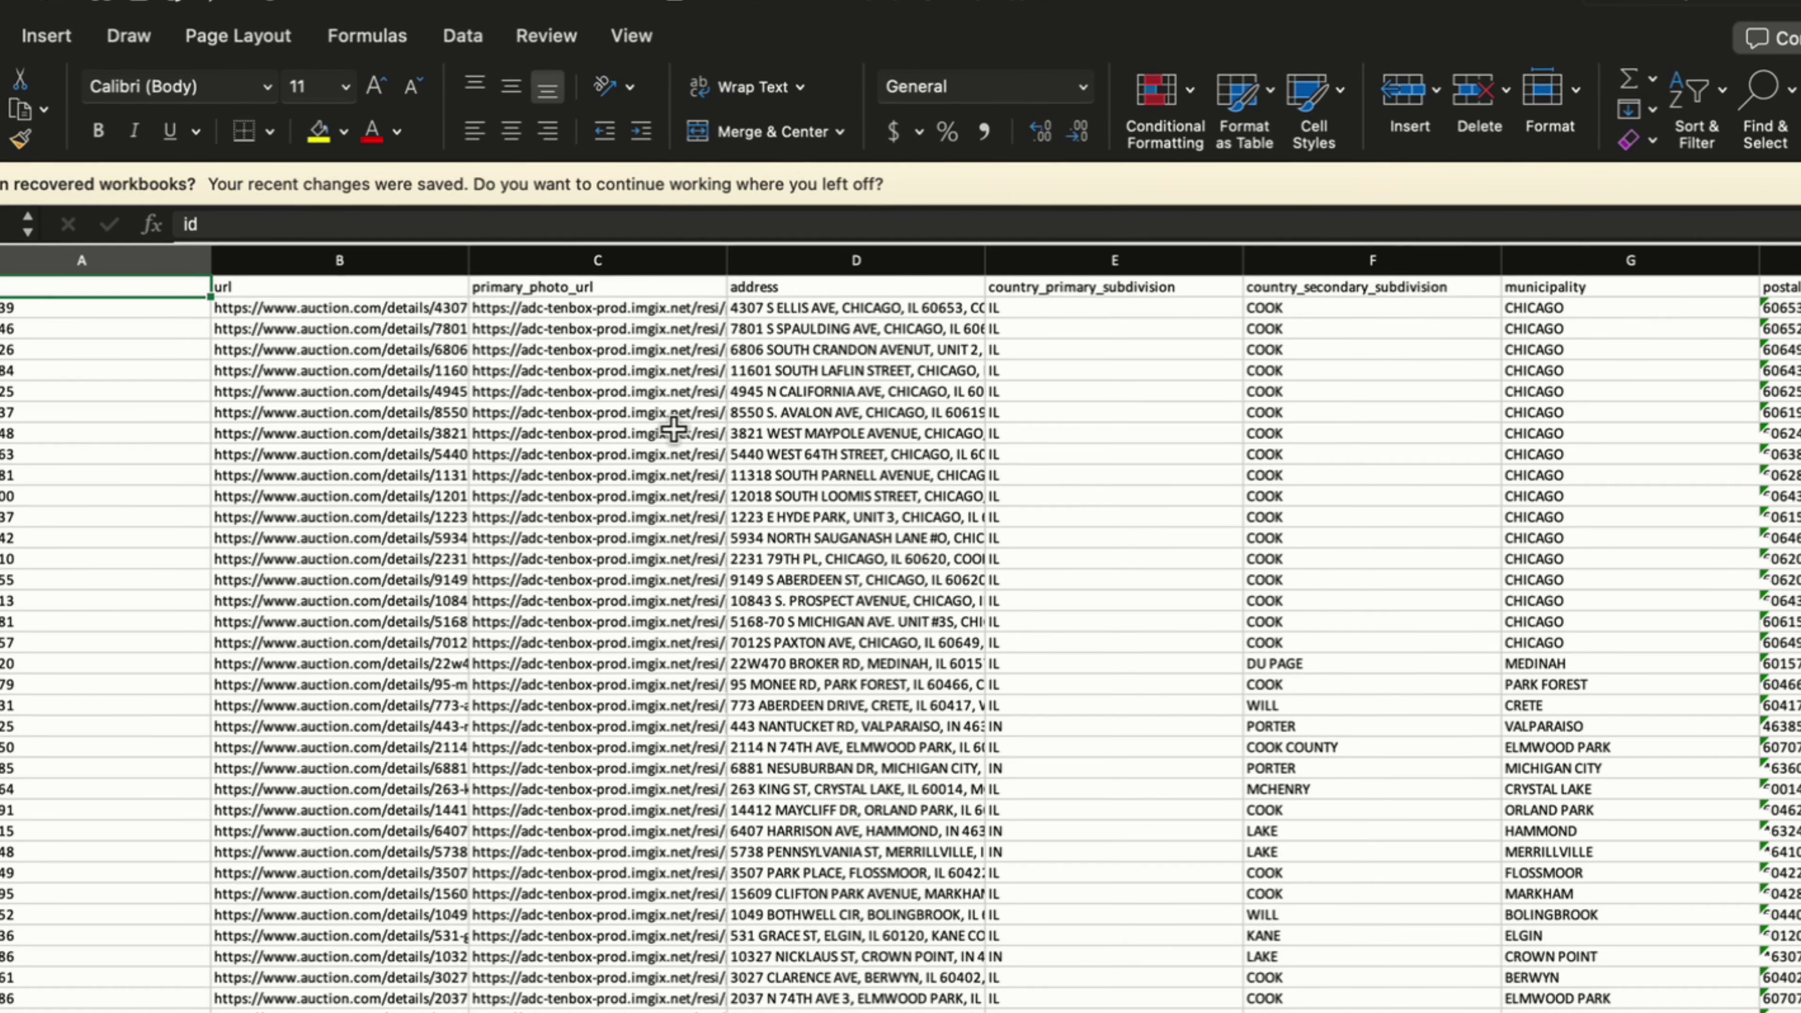
click(638, 349)
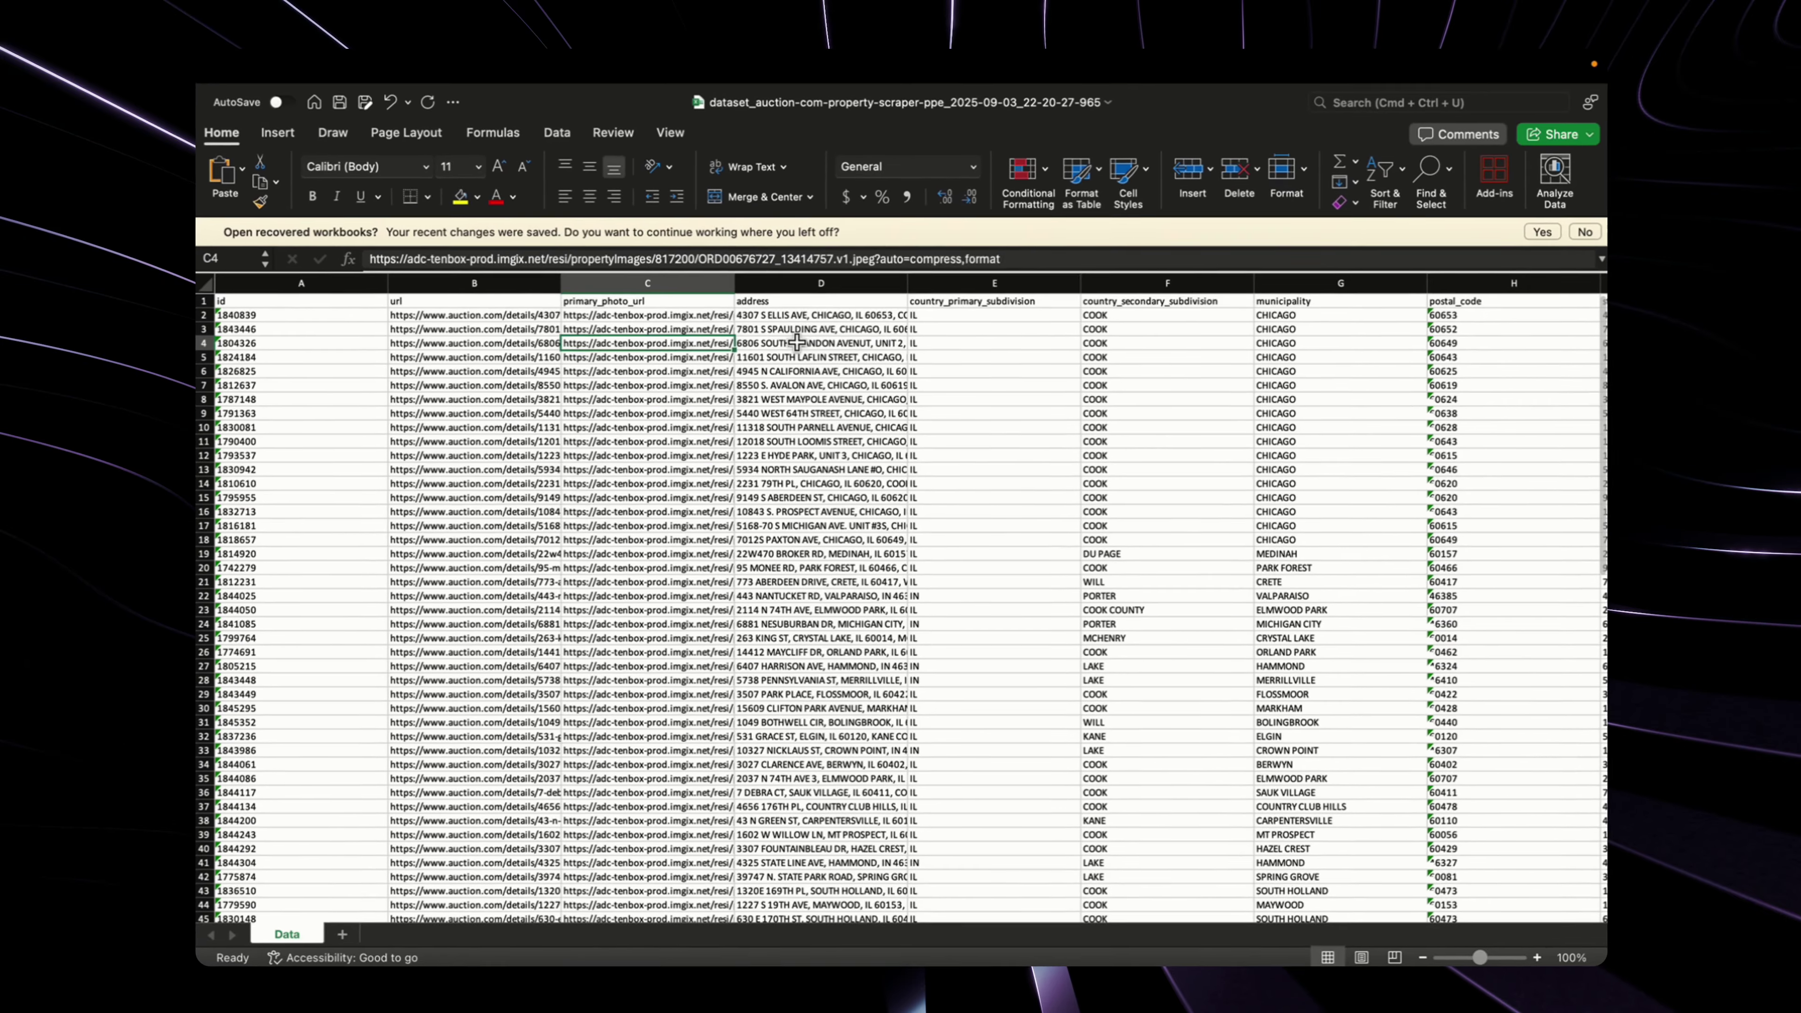
click(797, 342)
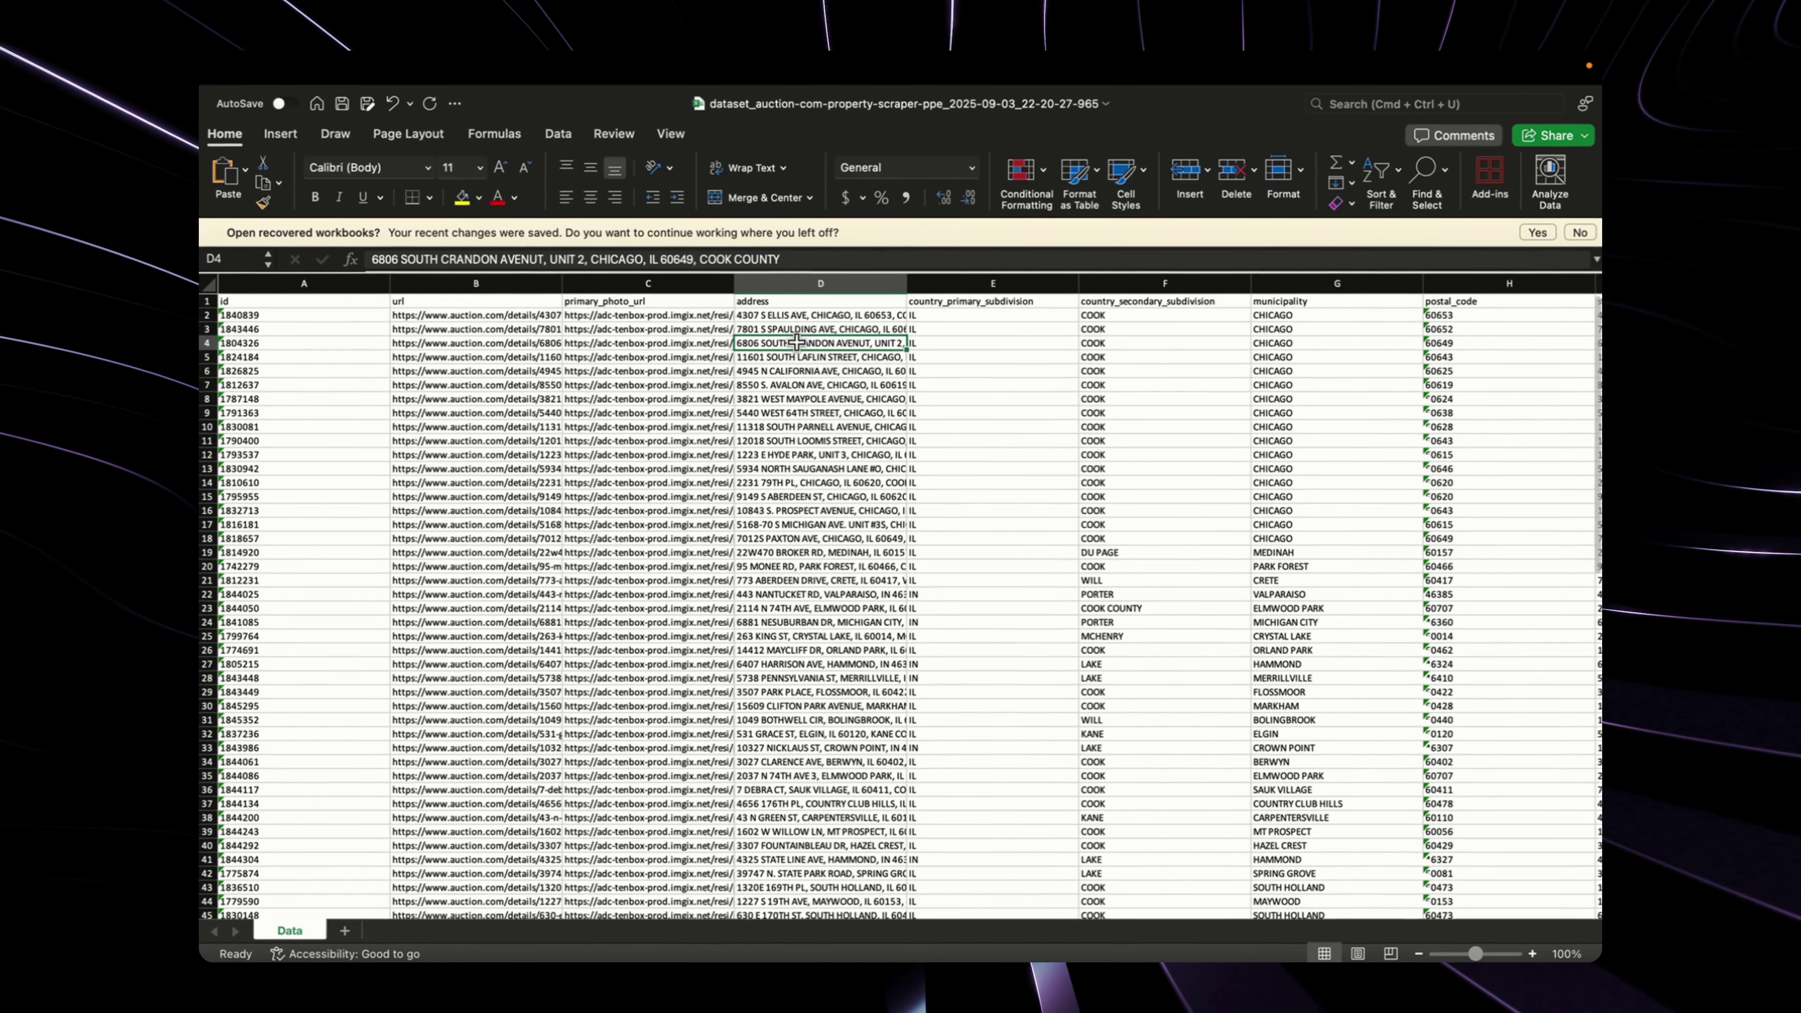
Inspect the dataset's location columns, from the county and municipality fields to the postal code cell in row 6 and the postal_code header
scroll(851, 355, right, 3)
click(919, 368)
key(Right)
key(Right)
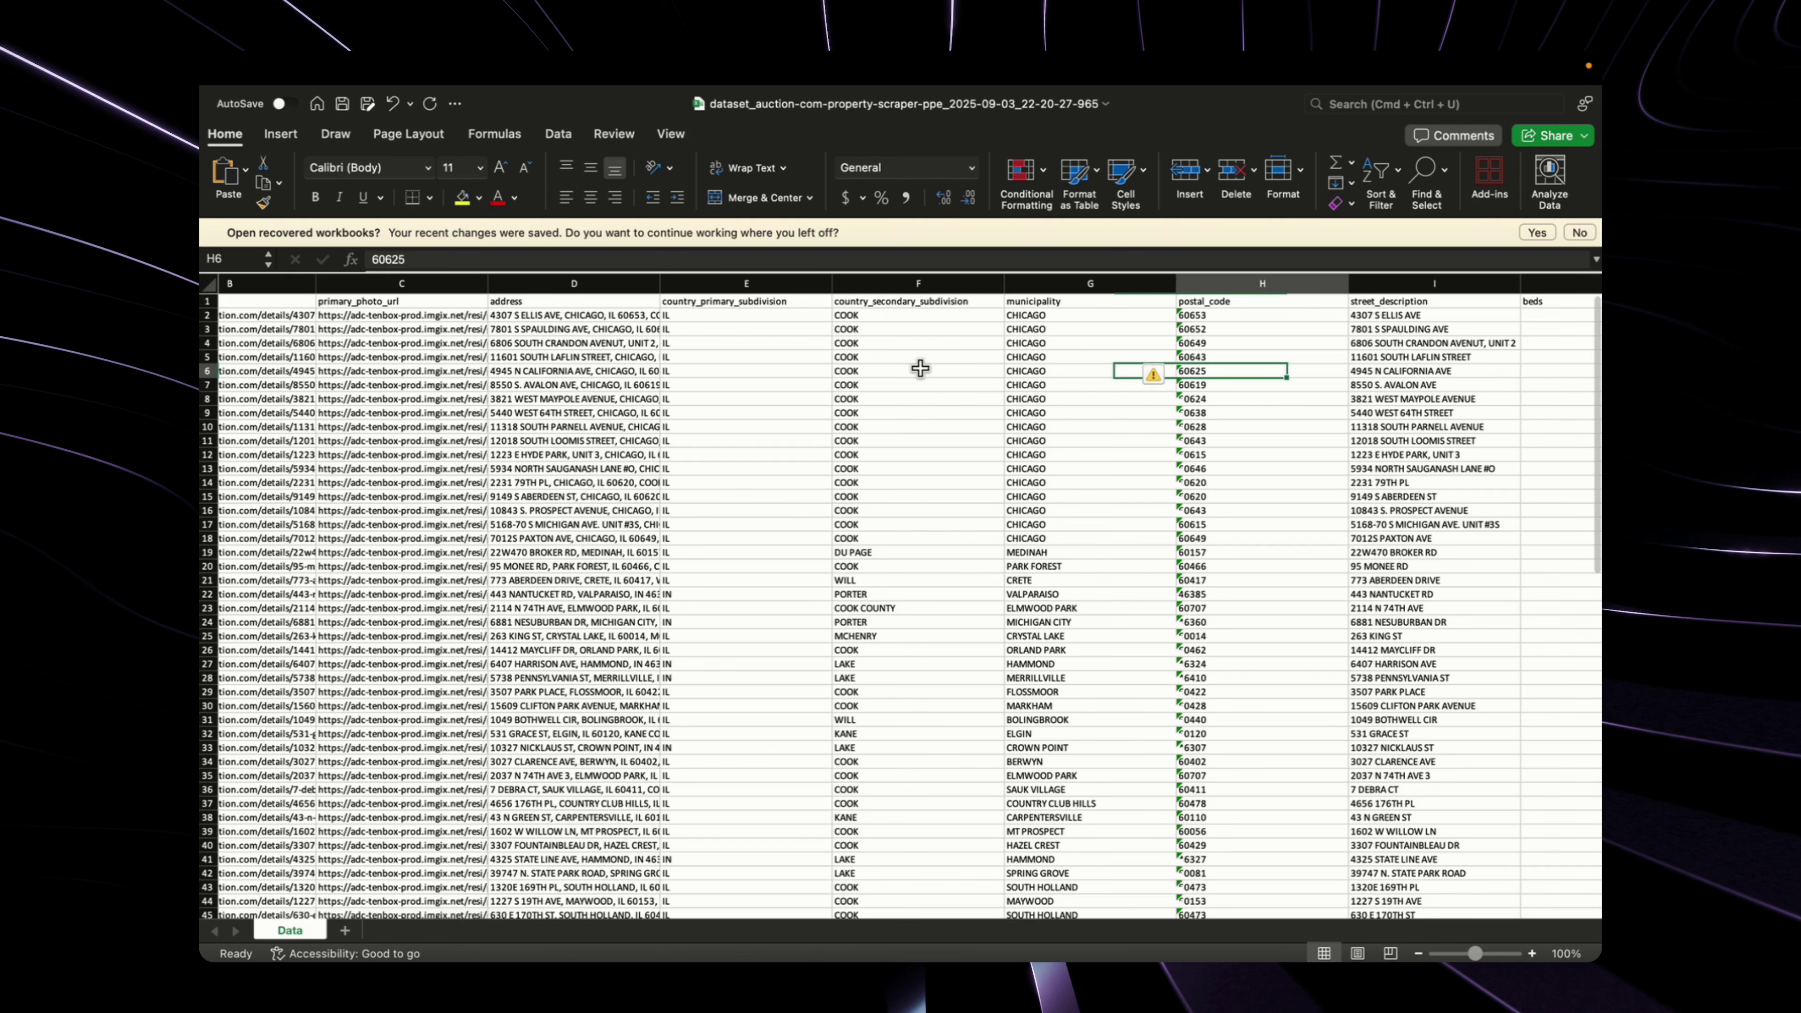
key(Up)
key(Left)
key(Up)
key(Up)
key(Up)
key(Up)
key(Right)
key(Right)
key(Right)
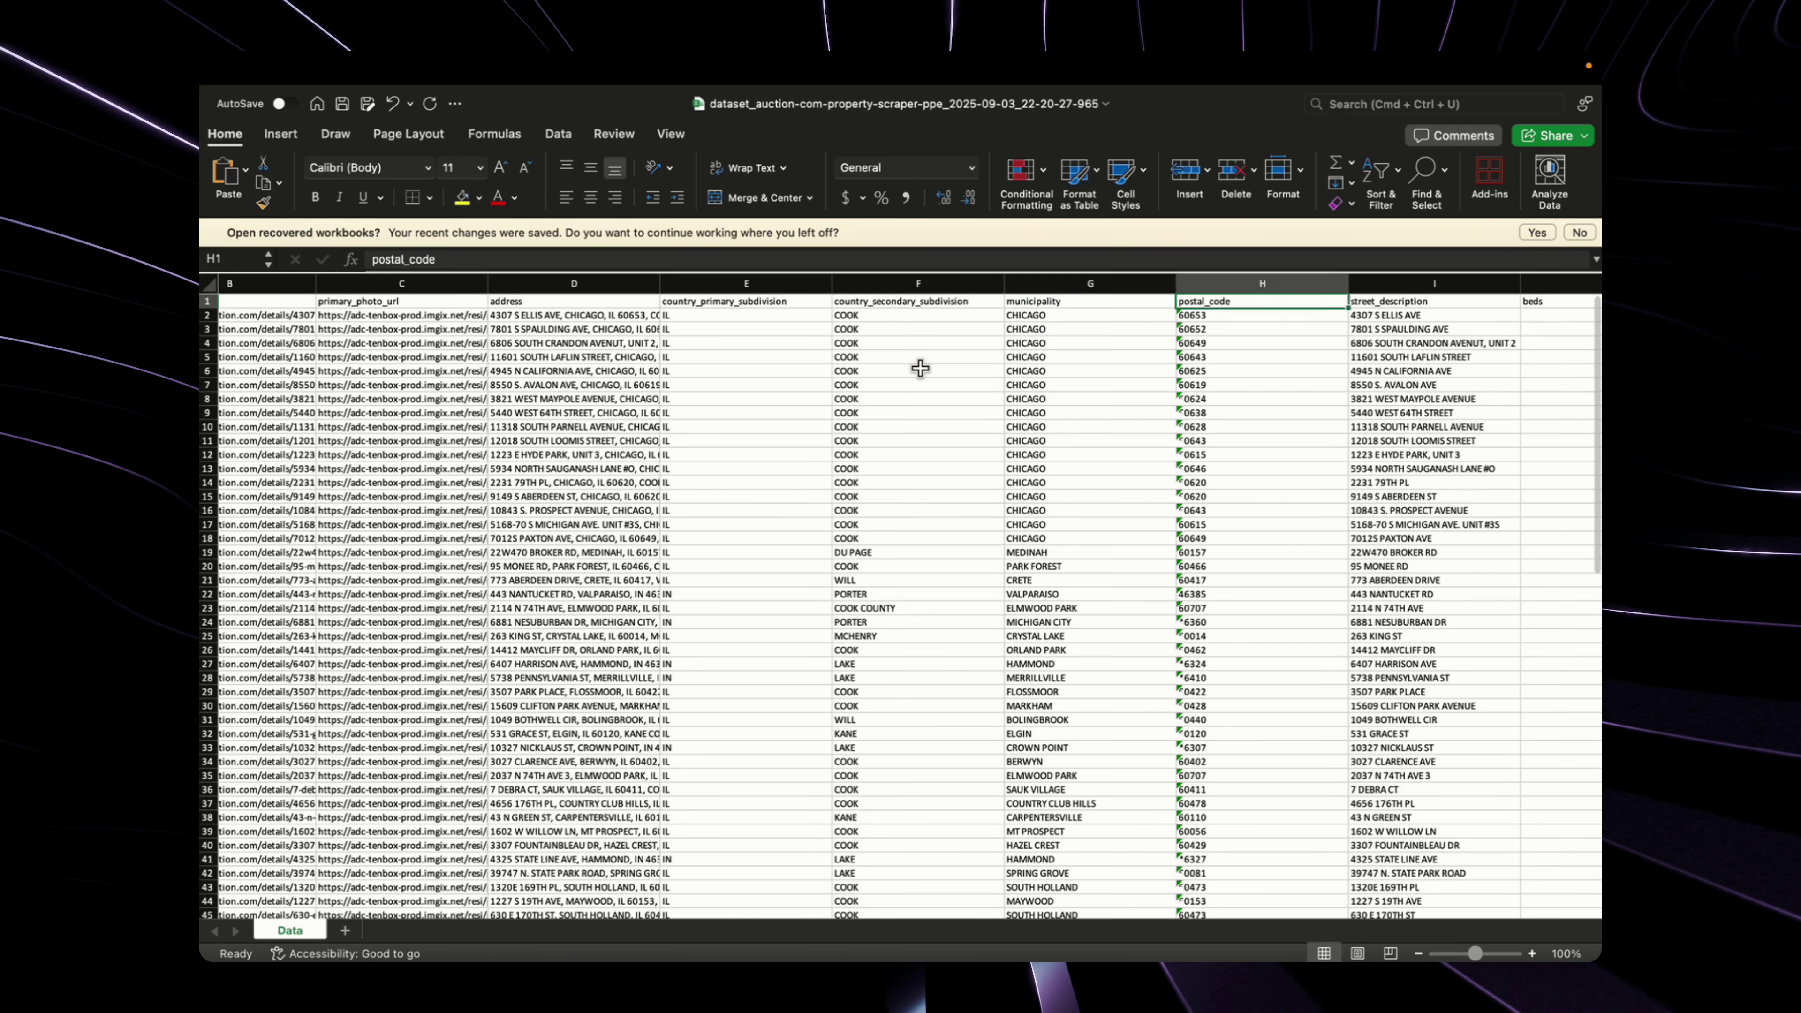
Examine the remaining property columns, from beds, baths and square footage through bid amounts and resale value to sale type and auction dates
scroll(1204, 399, right, 10)
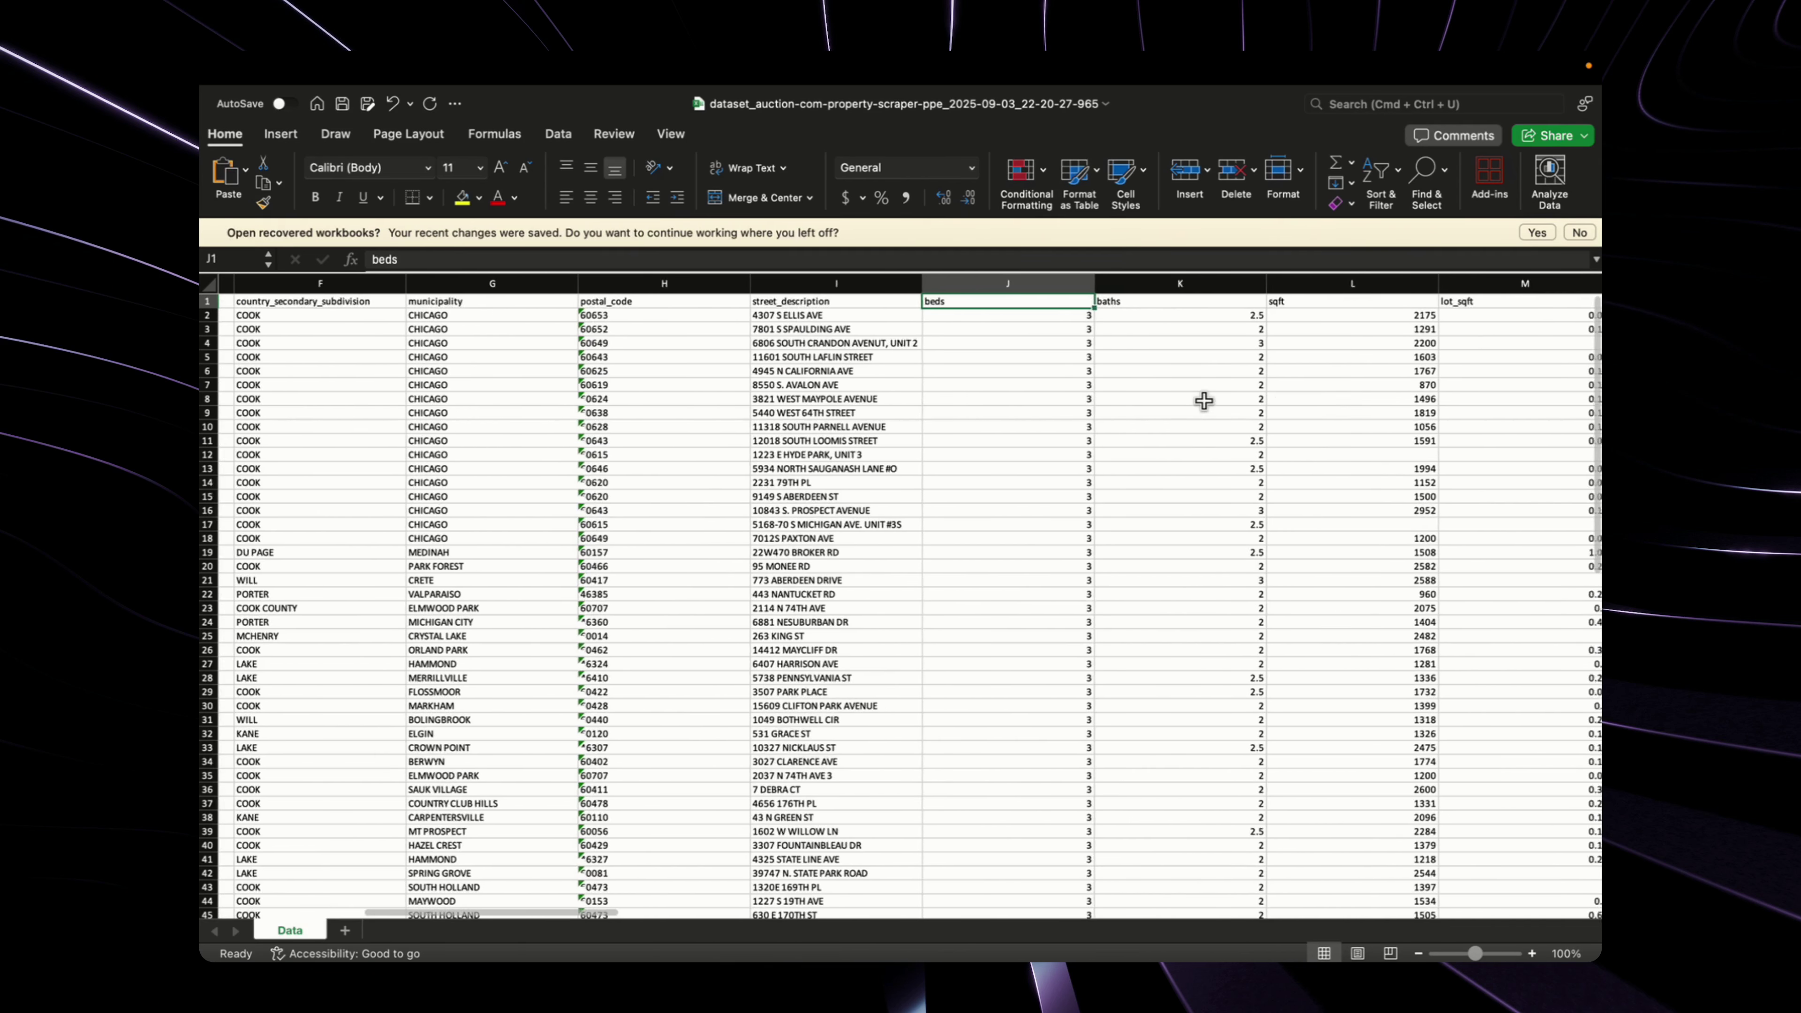
scroll(933, 411, right, 8)
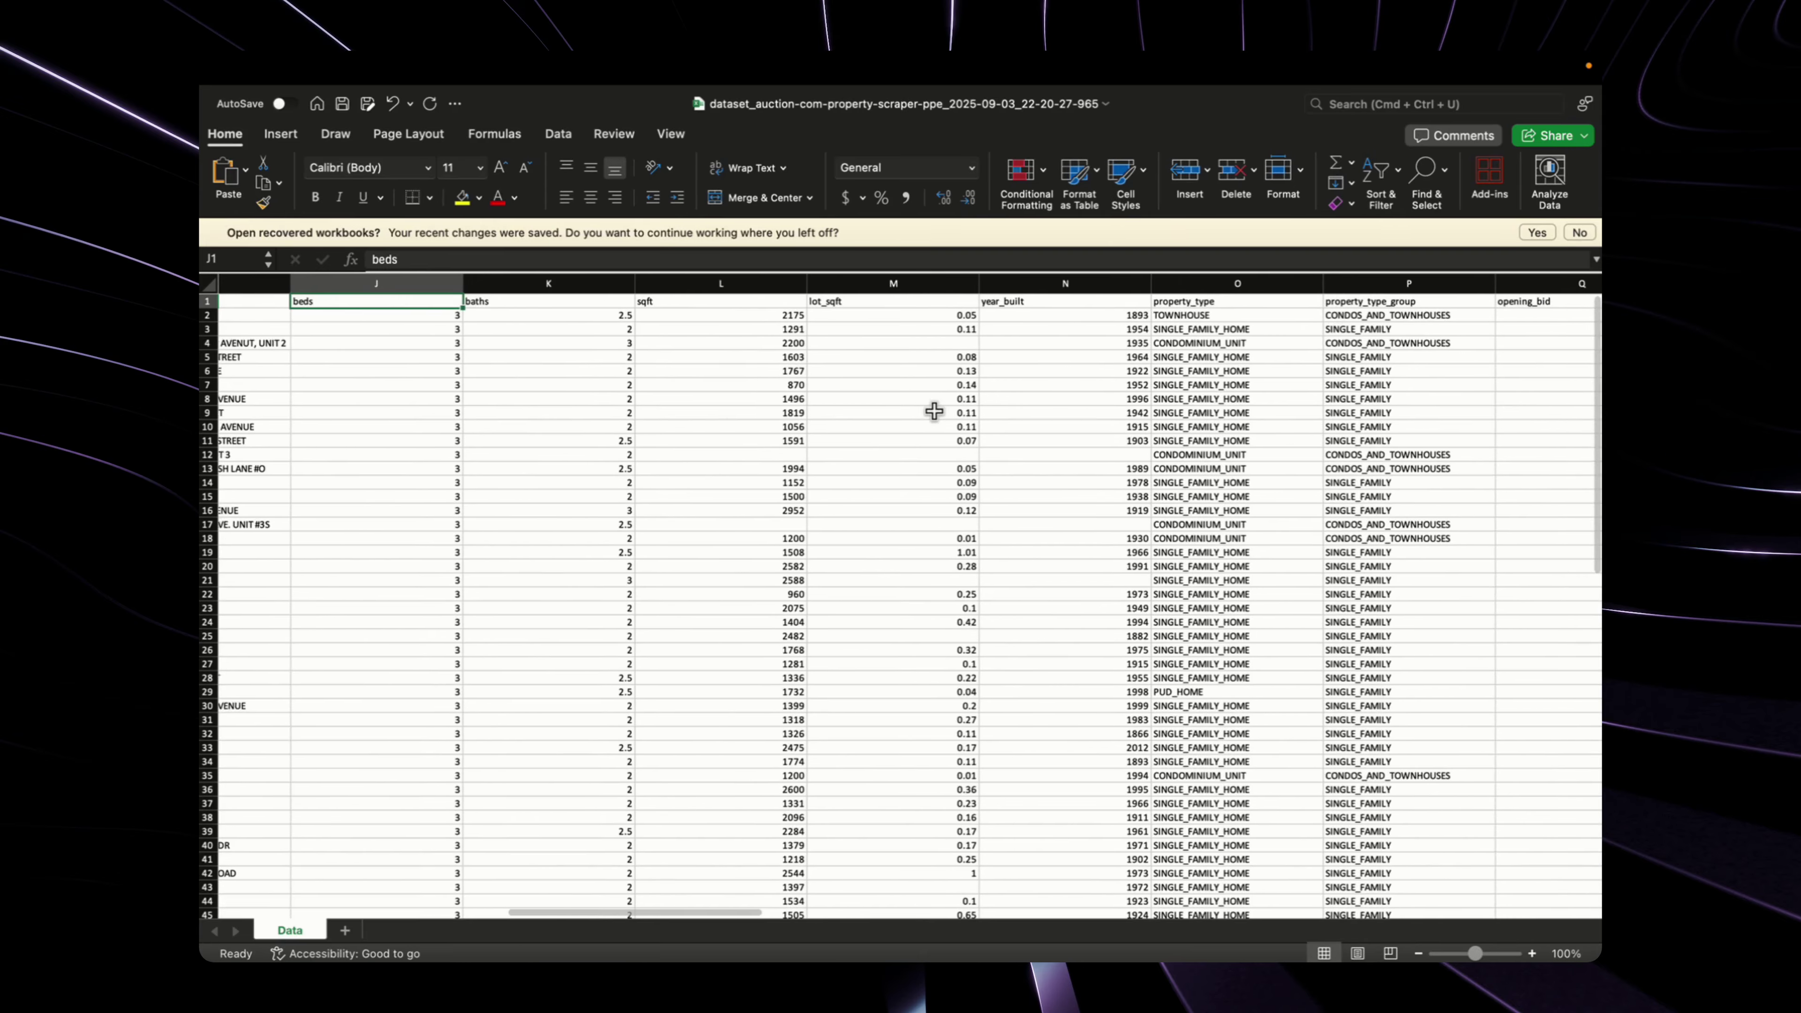
scroll(933, 411, right, 6)
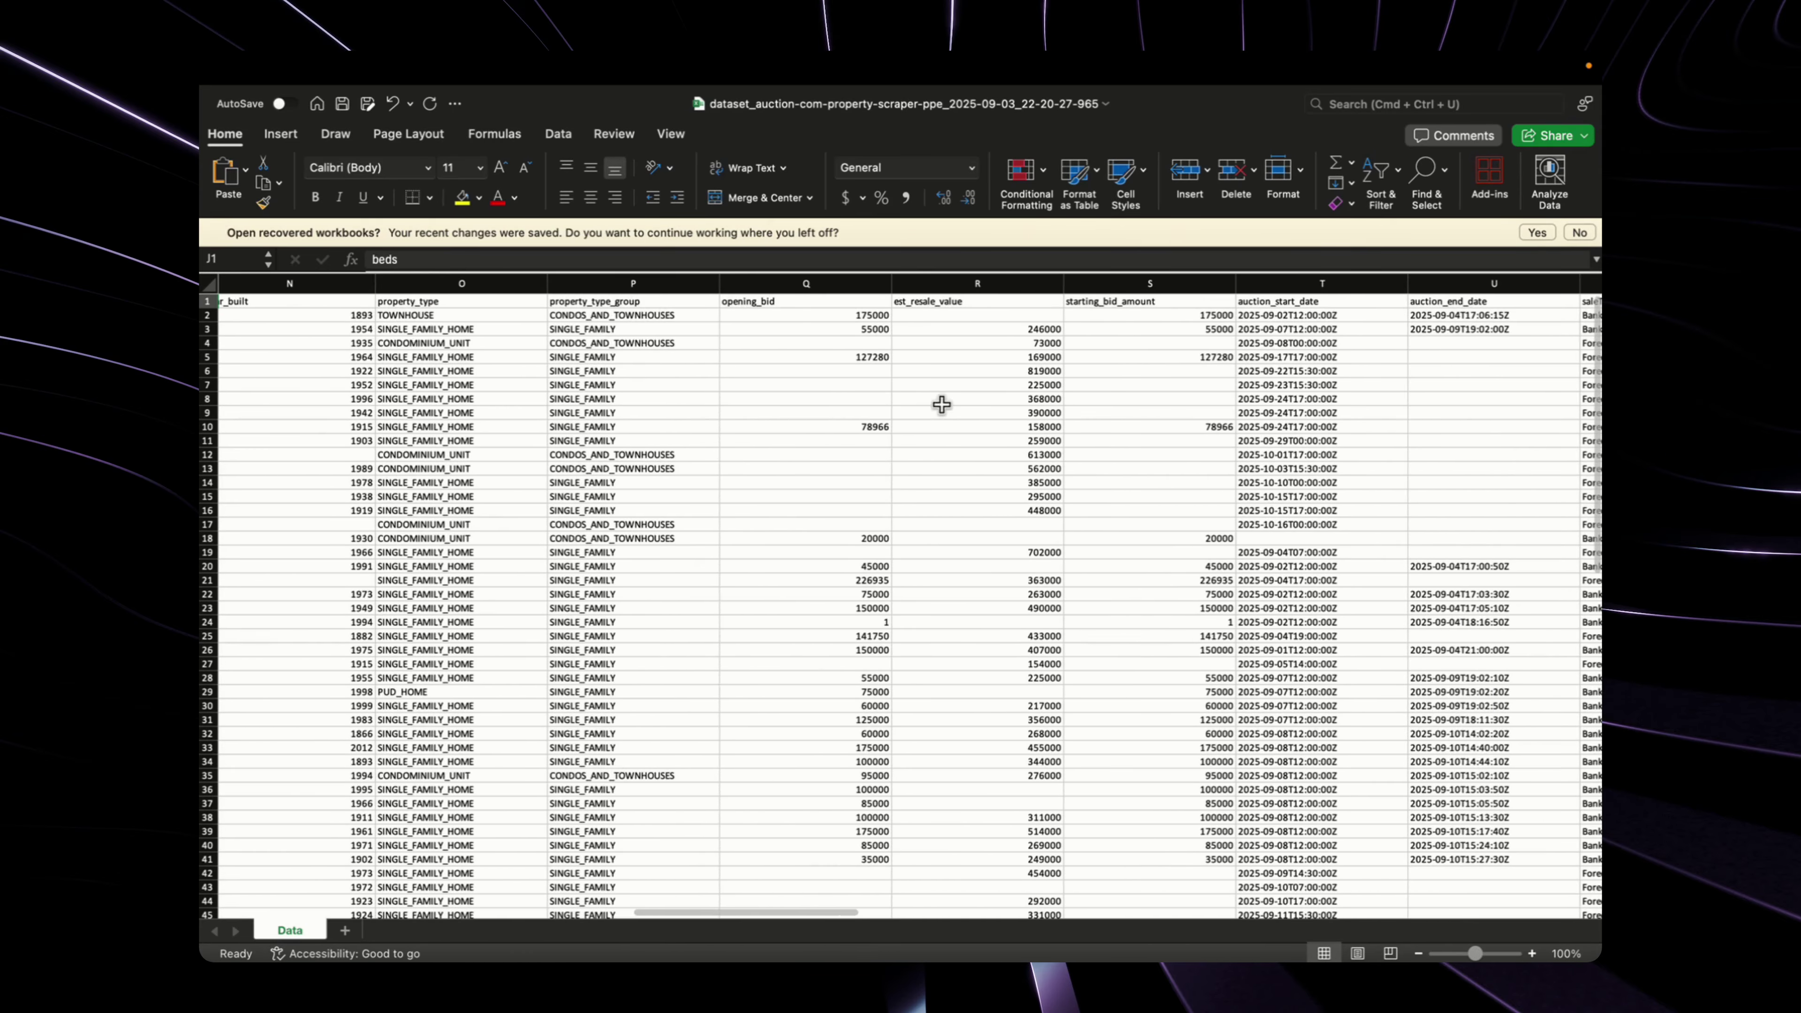
scroll(982, 383, right, 8)
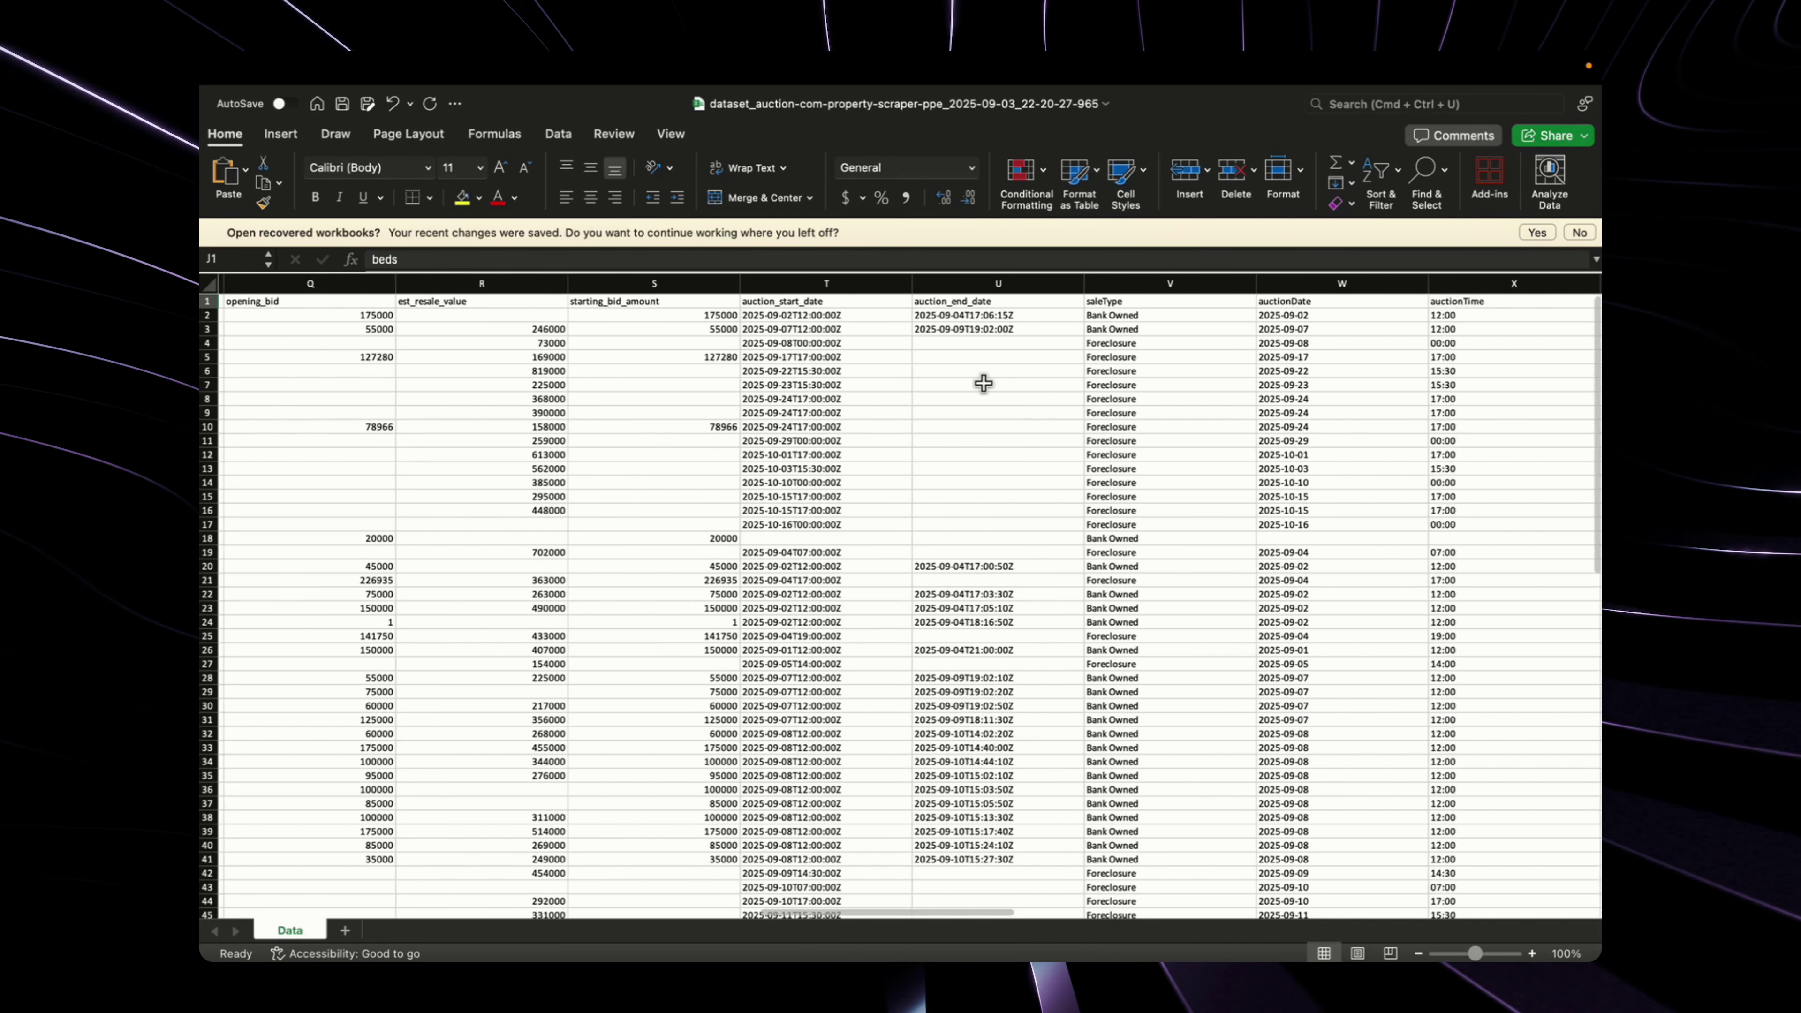
scroll(982, 383, right, 2)
scroll(983, 384, left, 15)
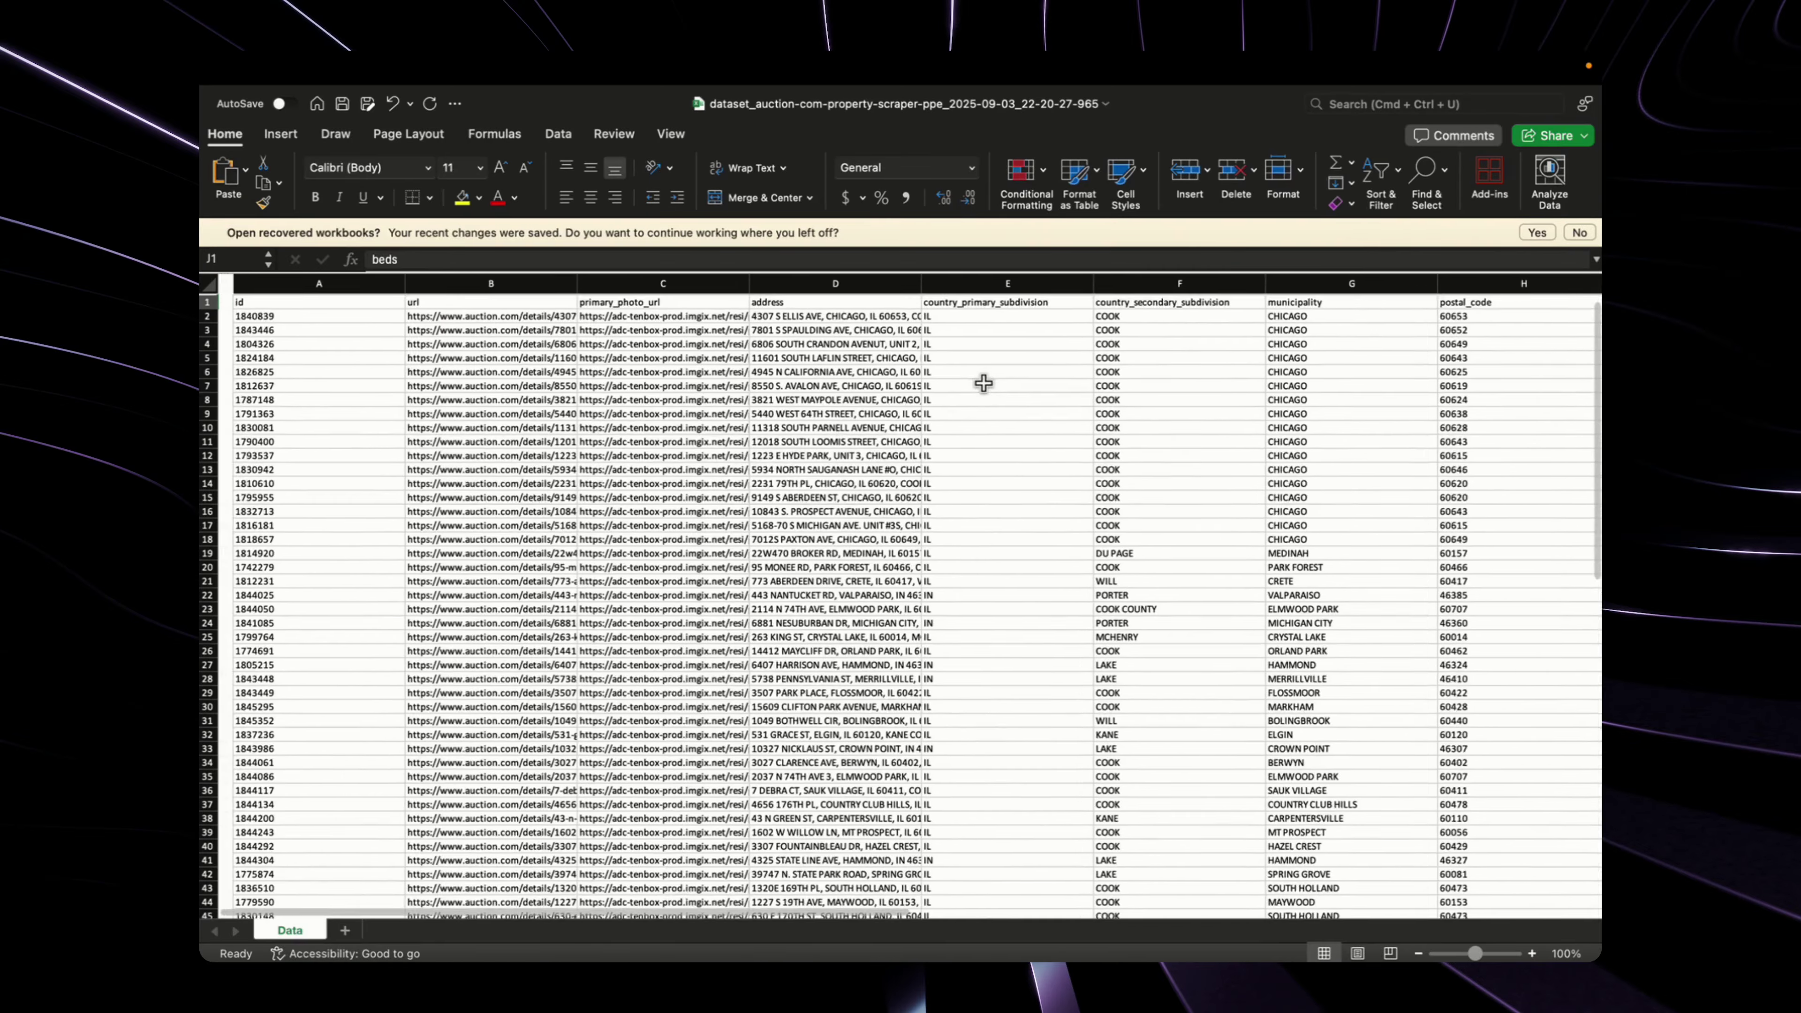